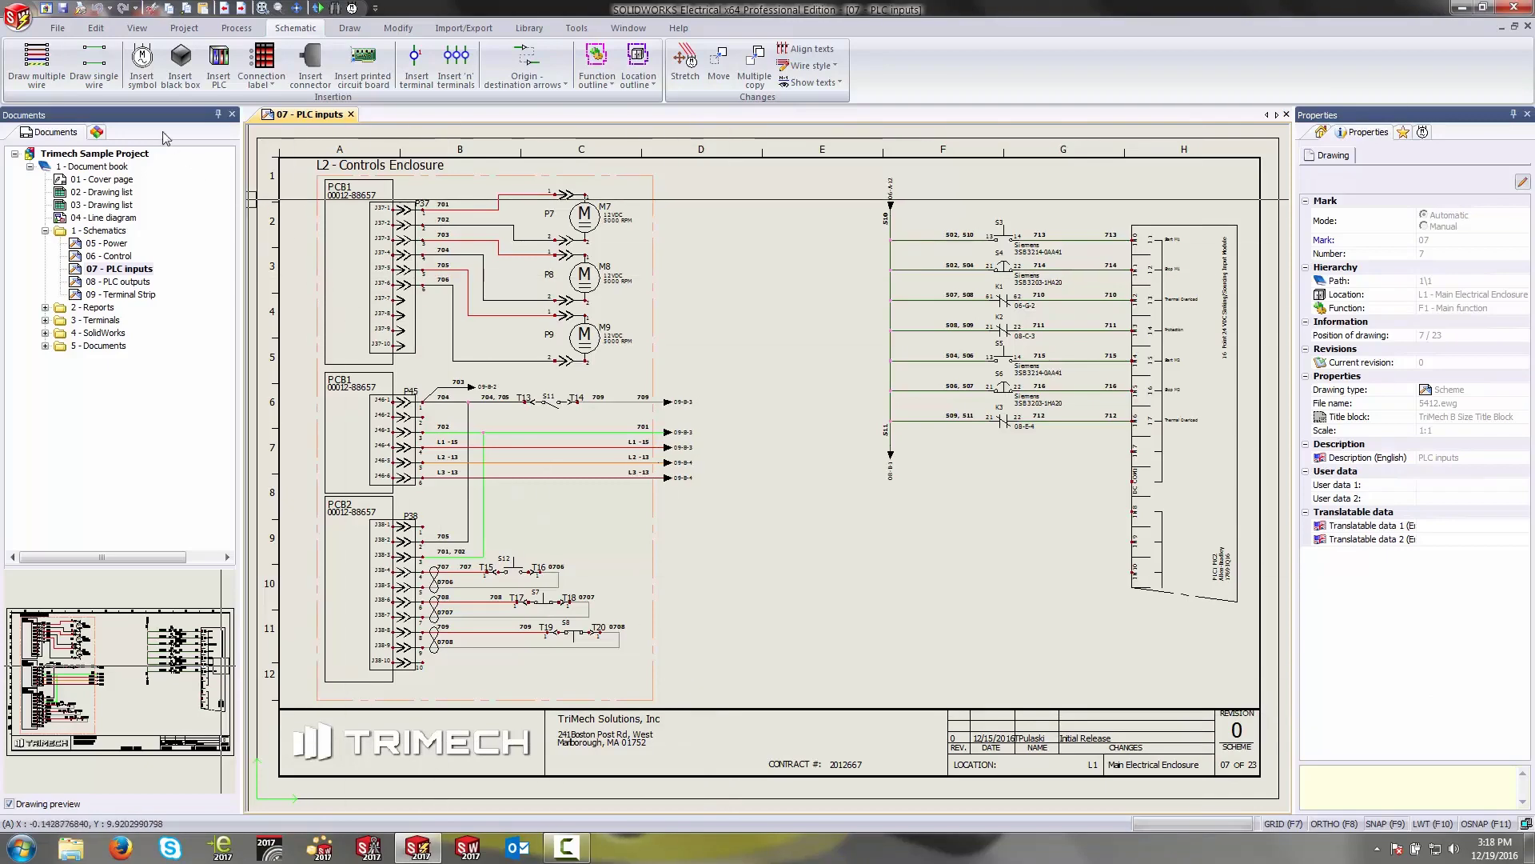
# Review the wire styles available for drawing a single wire, choose 24AWG - Belden - Red, and leave the command without drawing
pyautogui.click(94, 79)
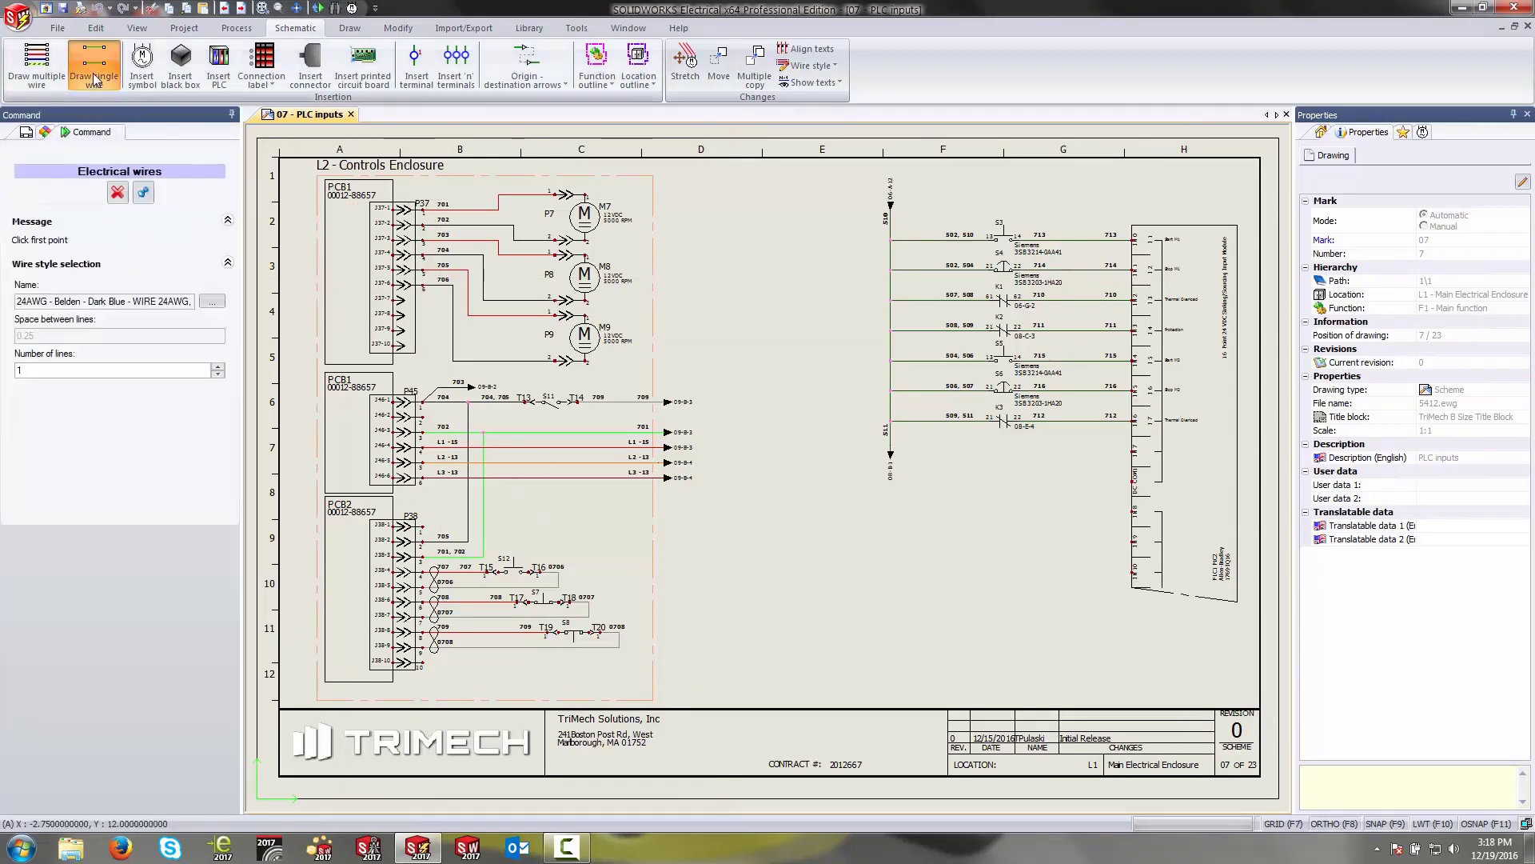
pyautogui.click(211, 302)
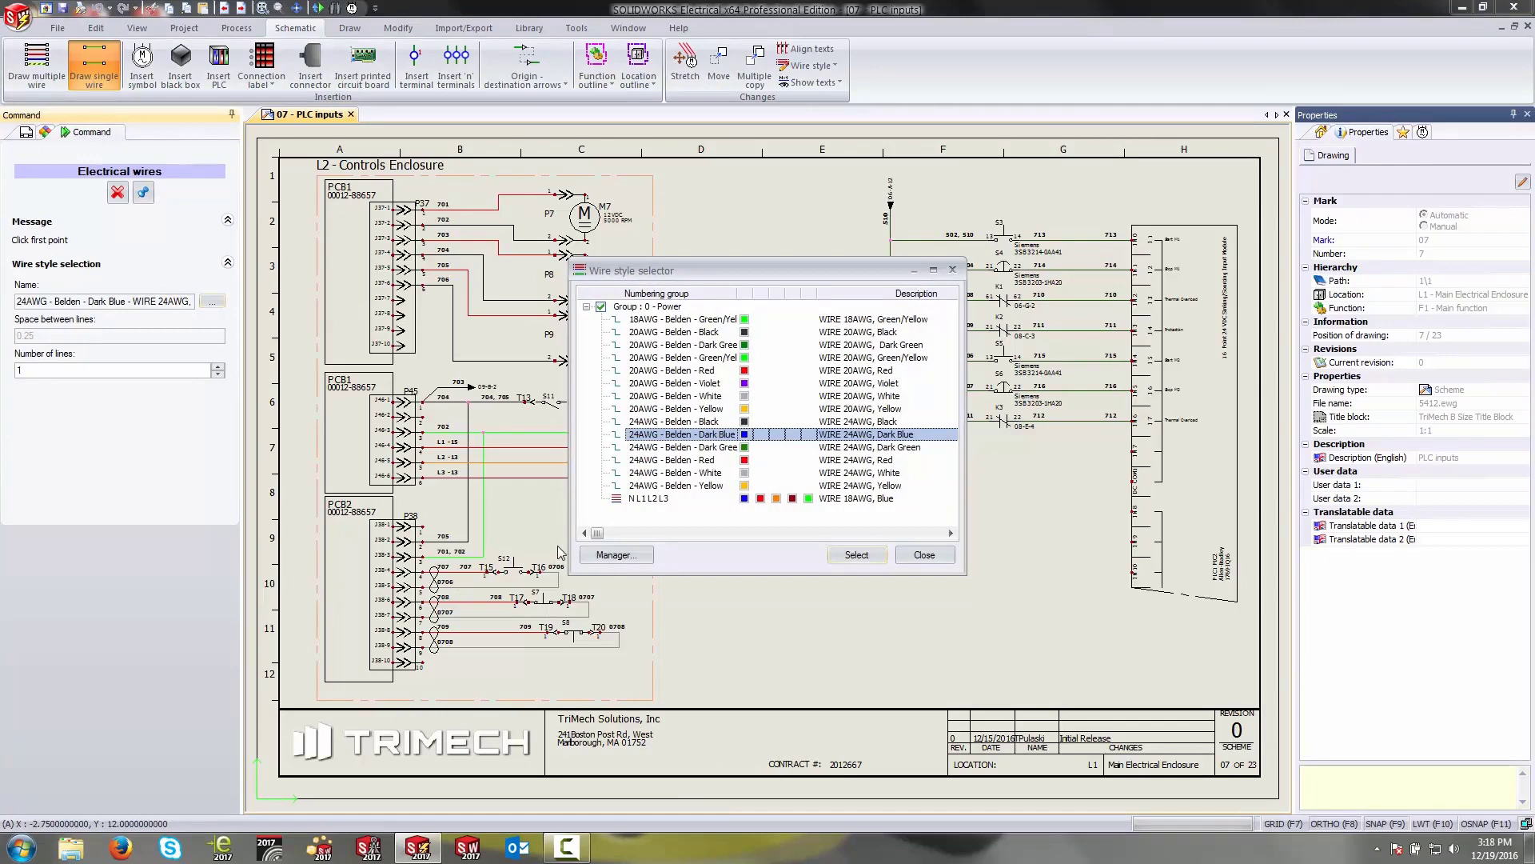
pyautogui.click(650, 499)
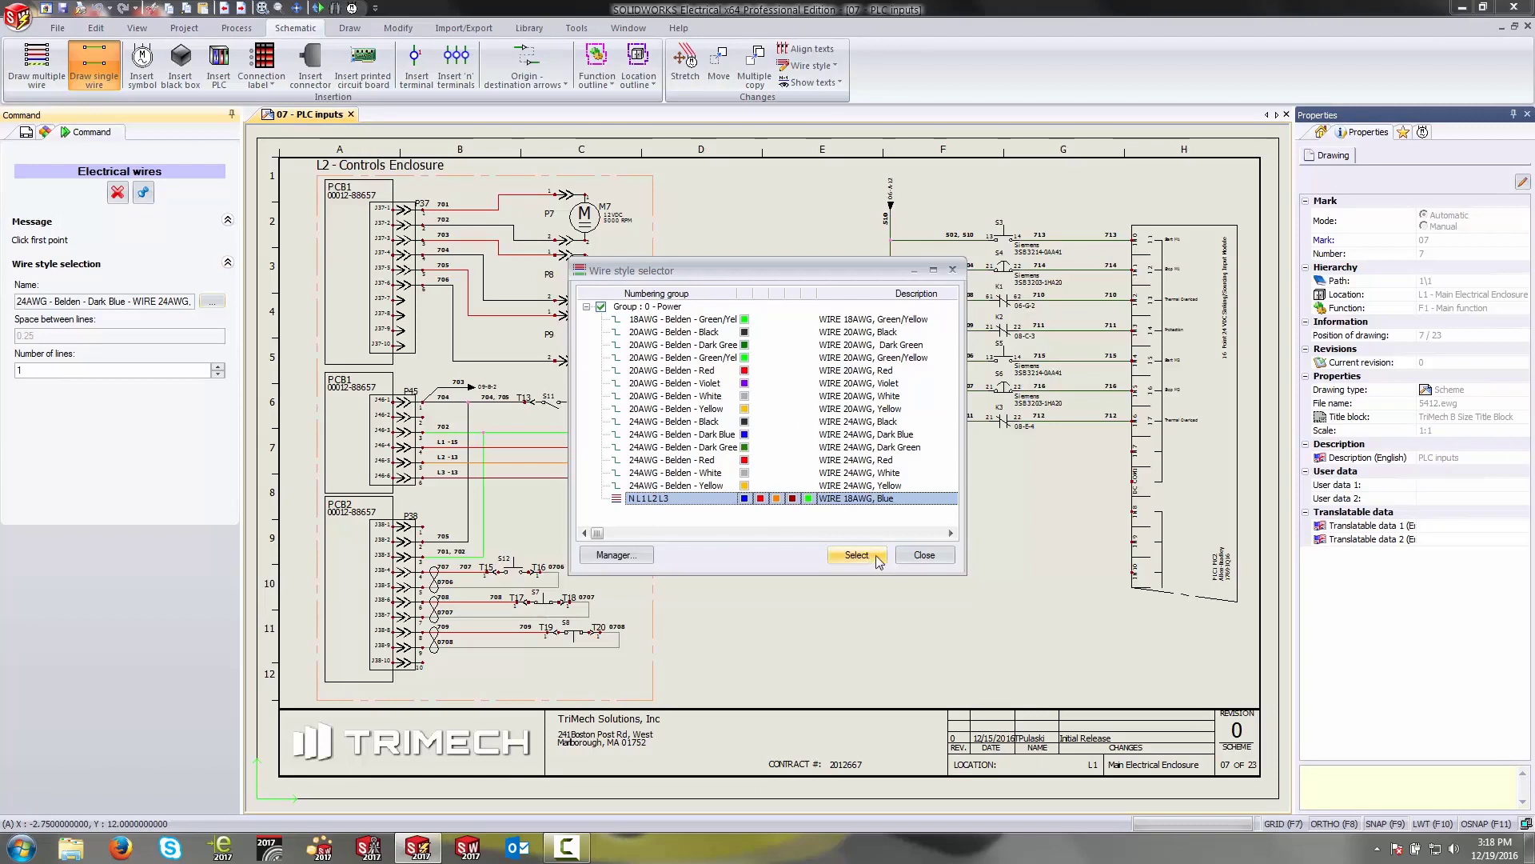
pyautogui.click(858, 461)
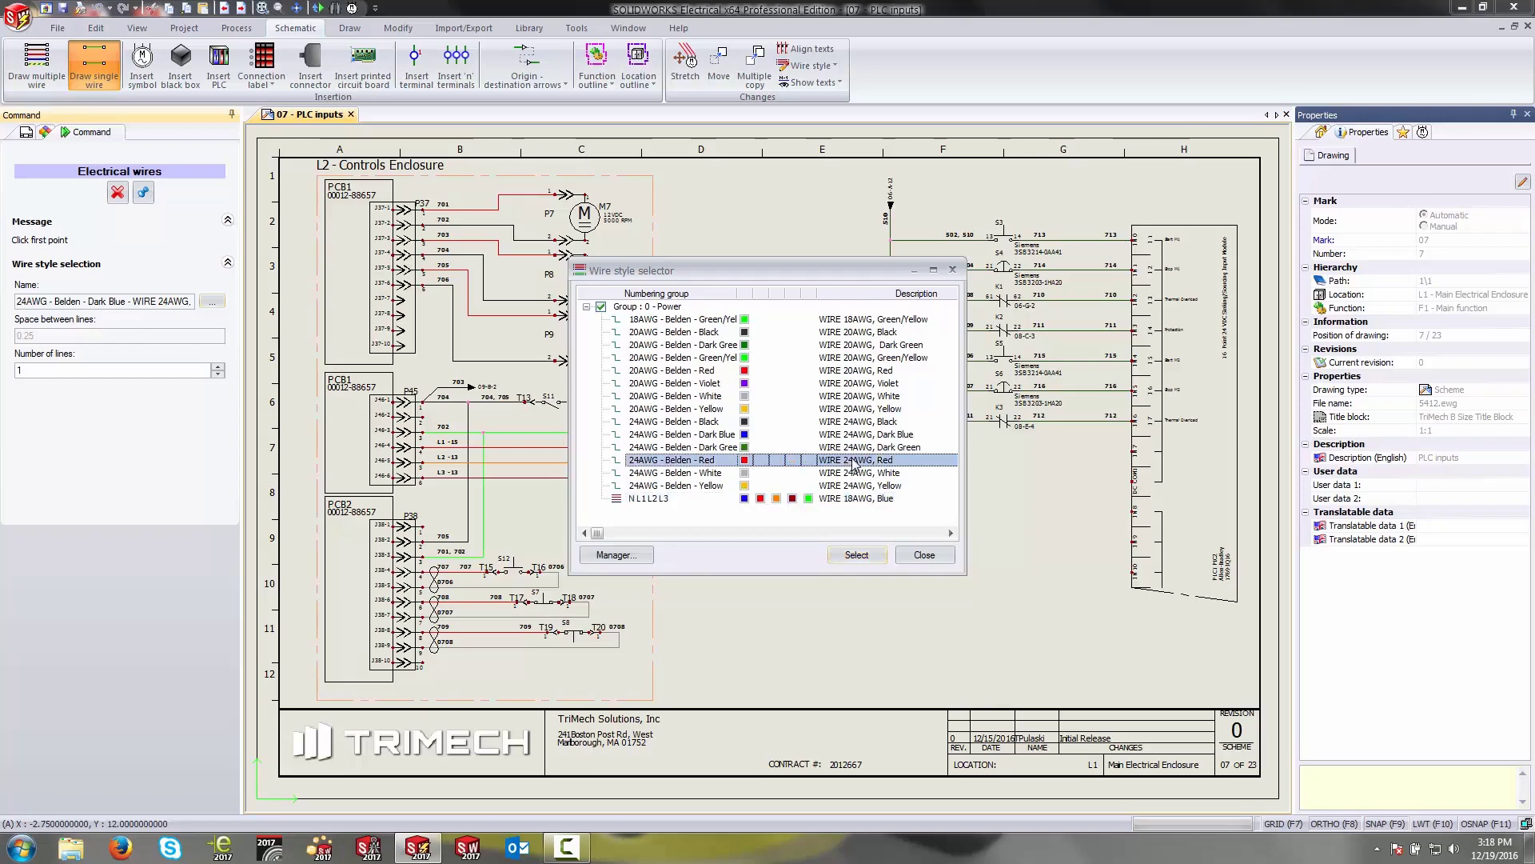
pyautogui.click(857, 555)
pyautogui.click(119, 197)
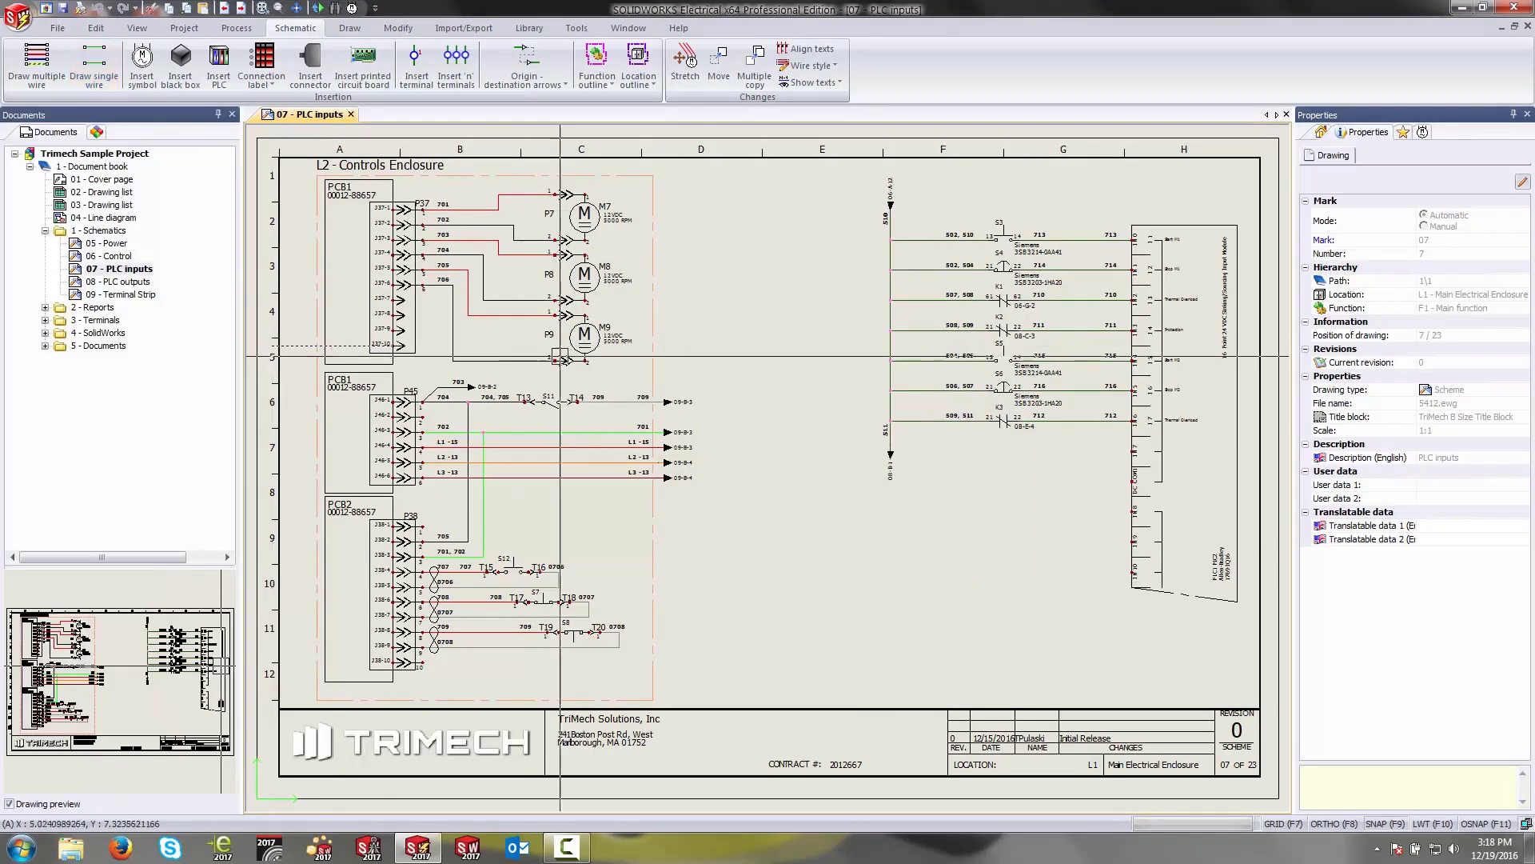
# Open the project's wire style manager and select the Group 0 - Power numbering group
pyautogui.click(188, 31)
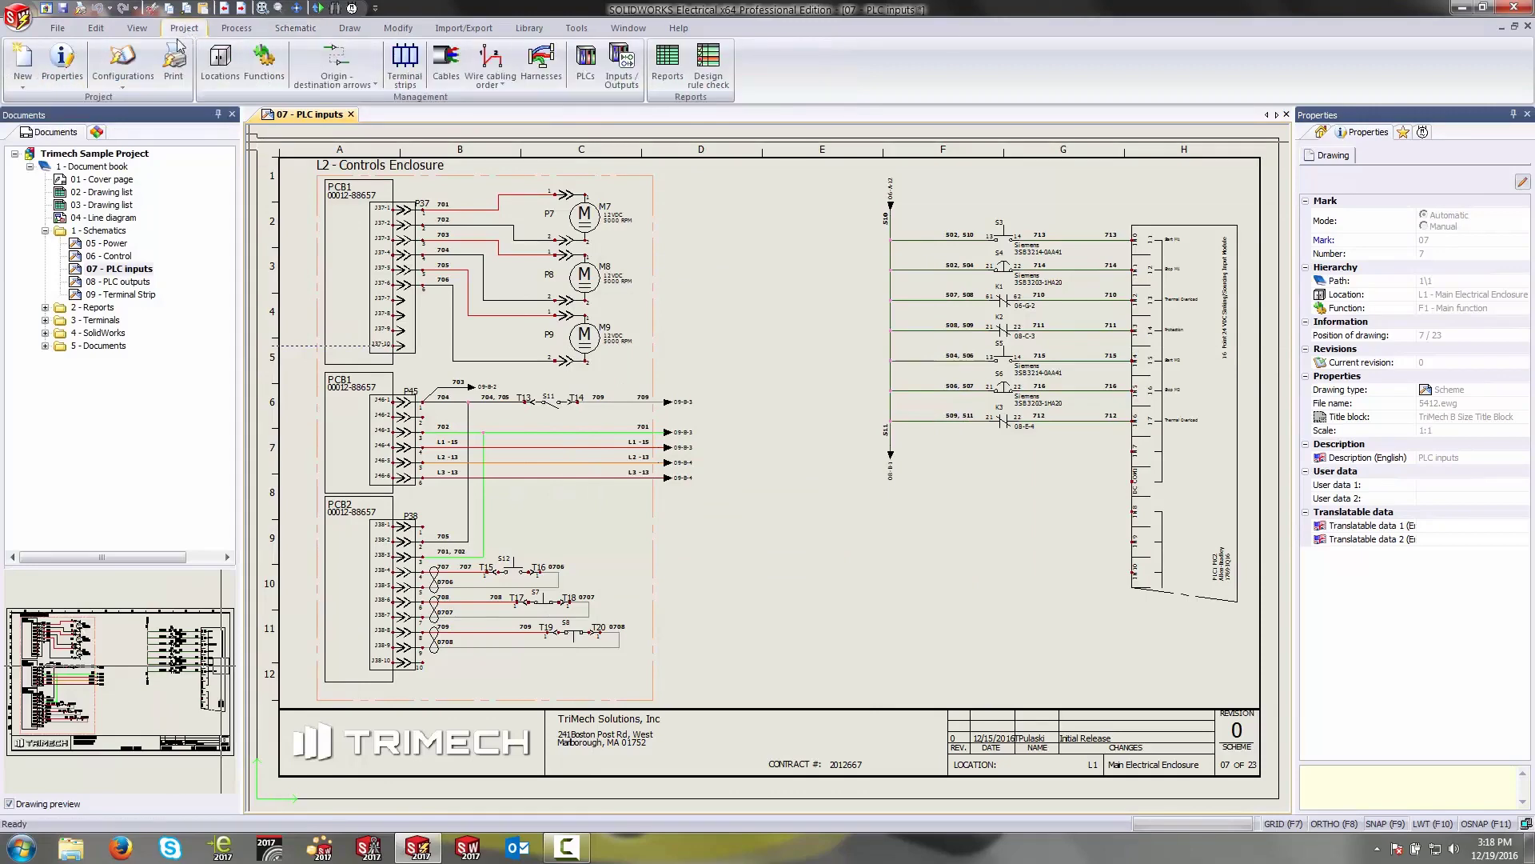
pyautogui.click(134, 78)
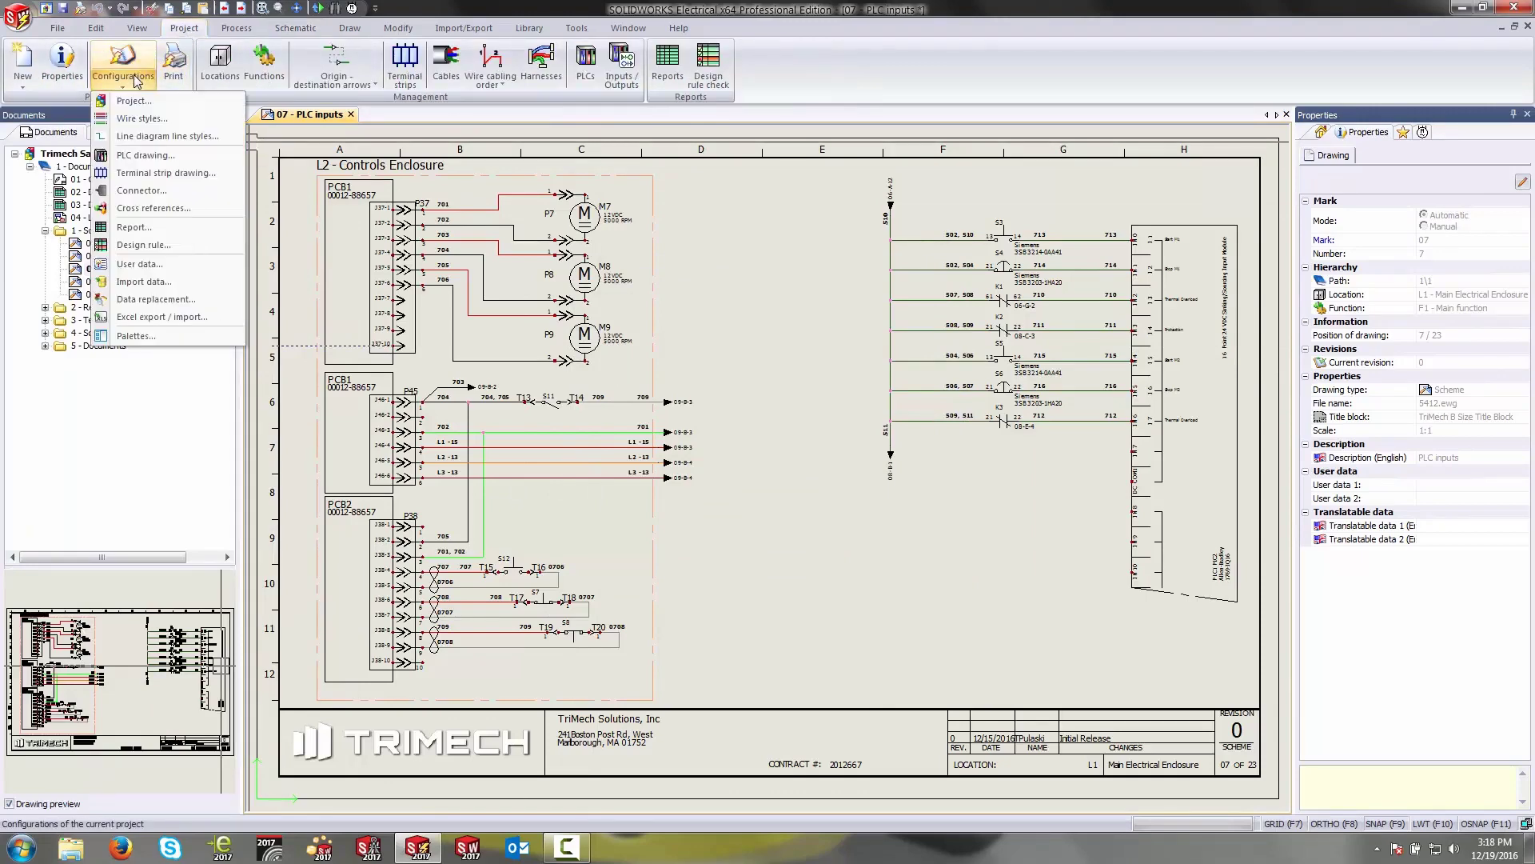
pyautogui.click(142, 120)
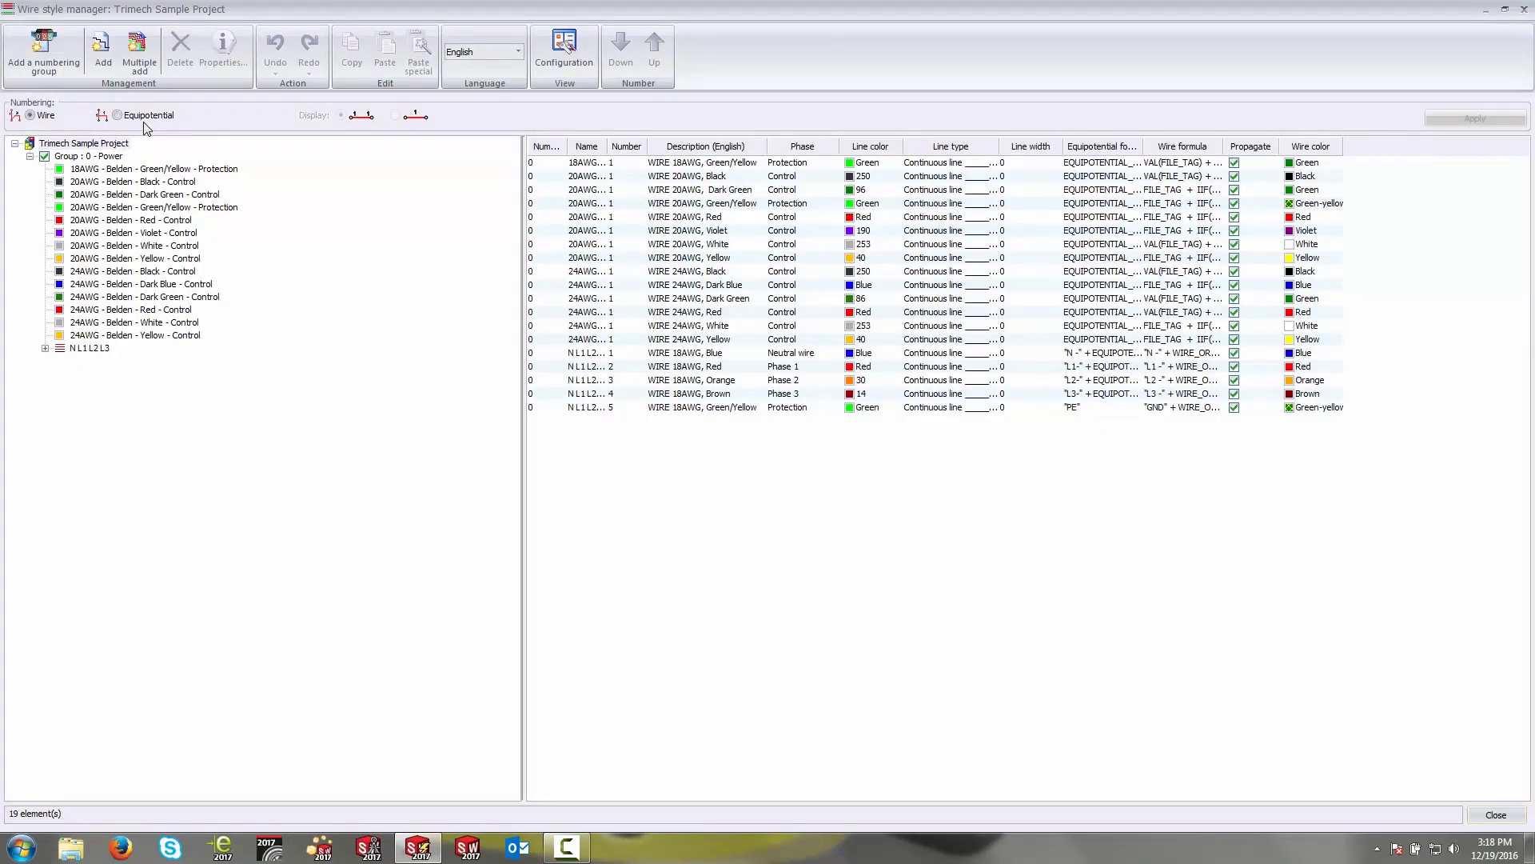
pyautogui.click(106, 156)
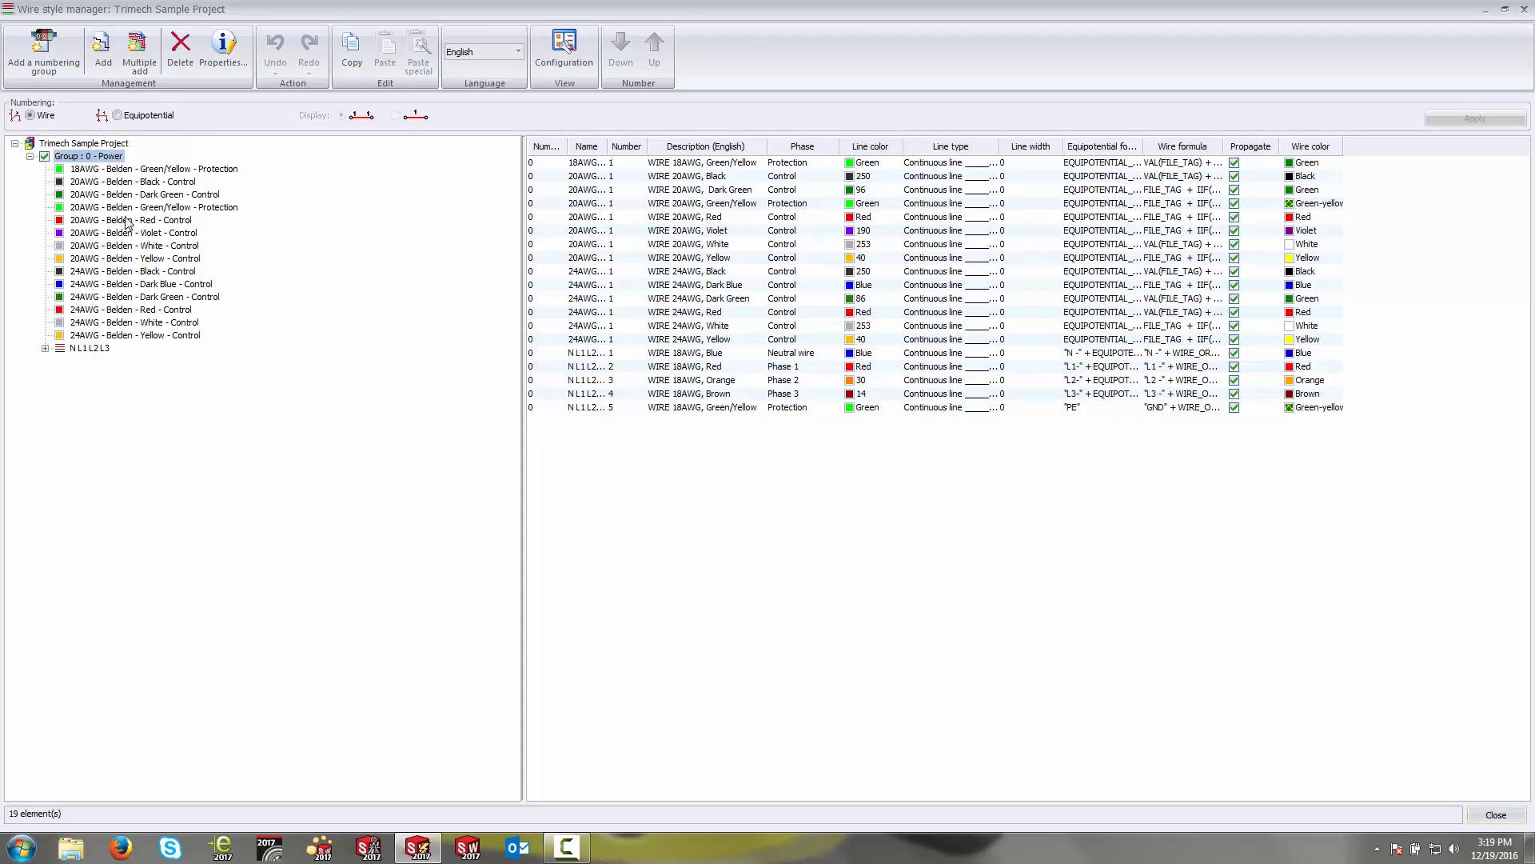
# Open the properties of the 20AWG - Belden - Red wire style and examine its name
pyautogui.click(660, 220)
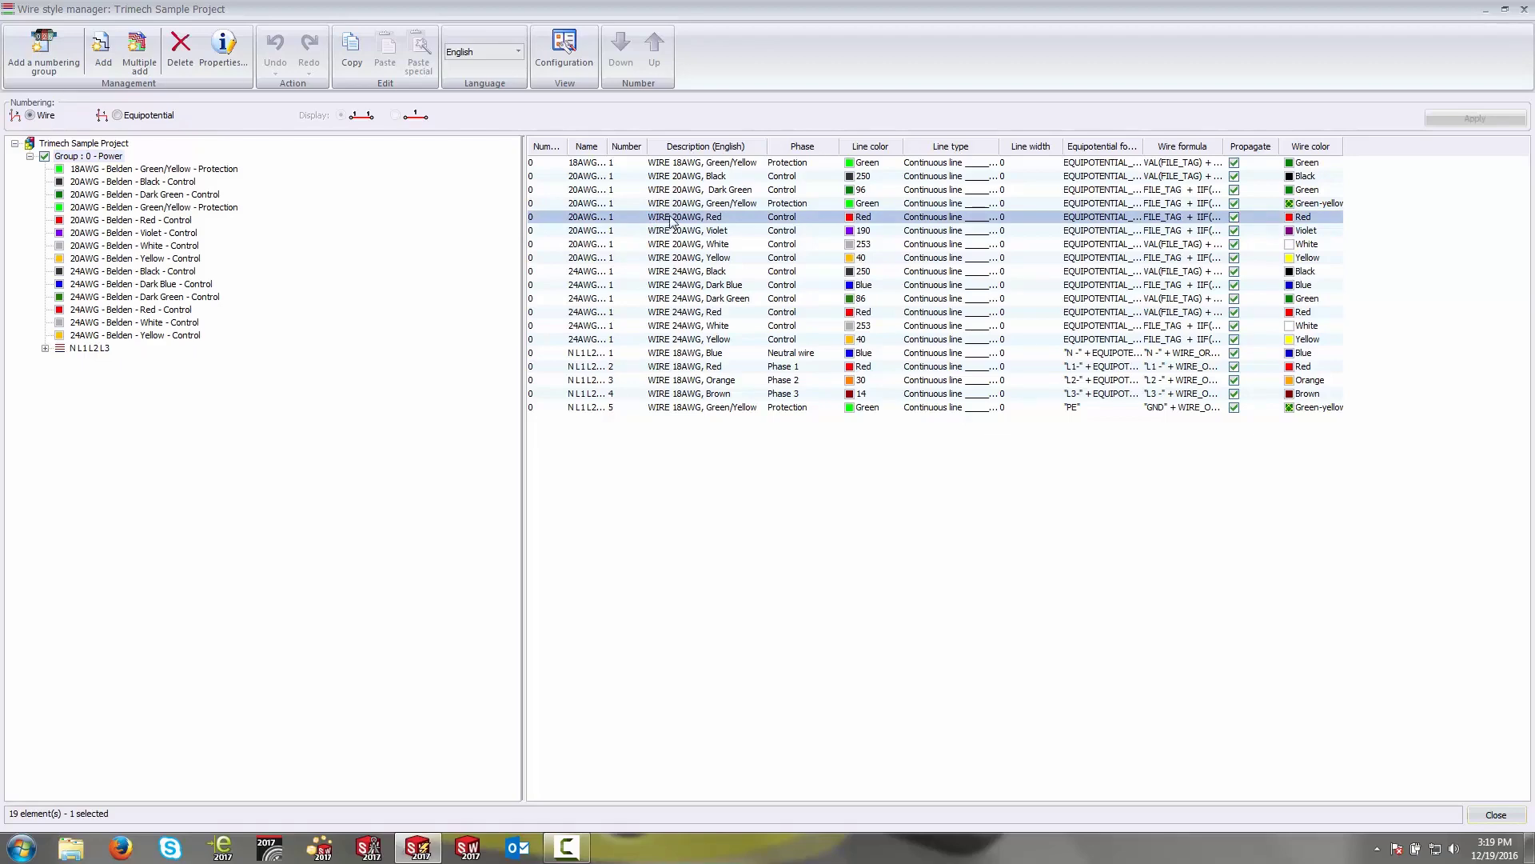
pyautogui.doubleClick(706, 221)
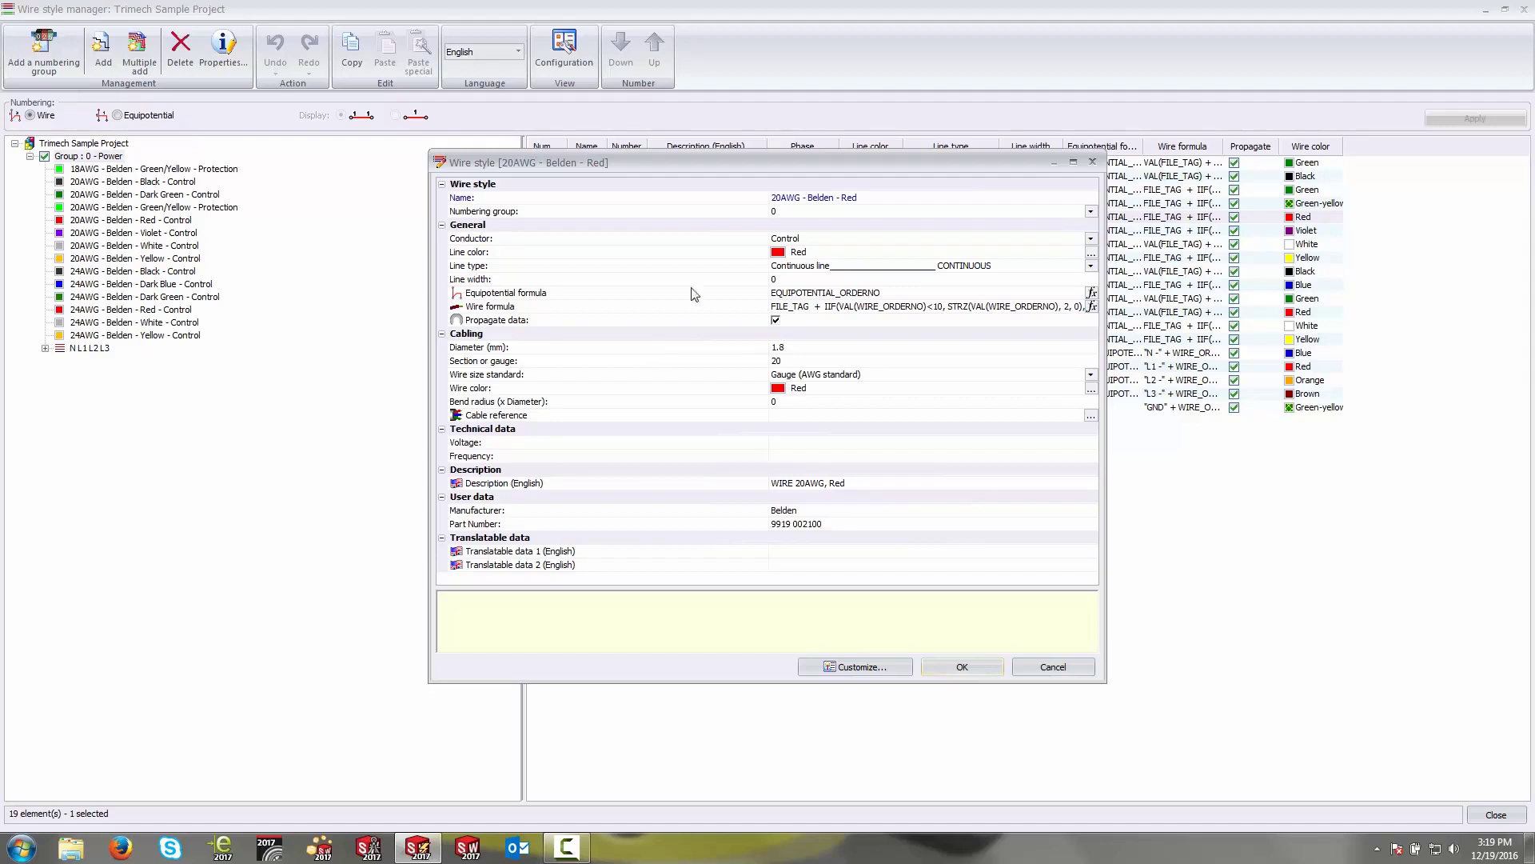
pyautogui.click(883, 198)
pyautogui.click(777, 200)
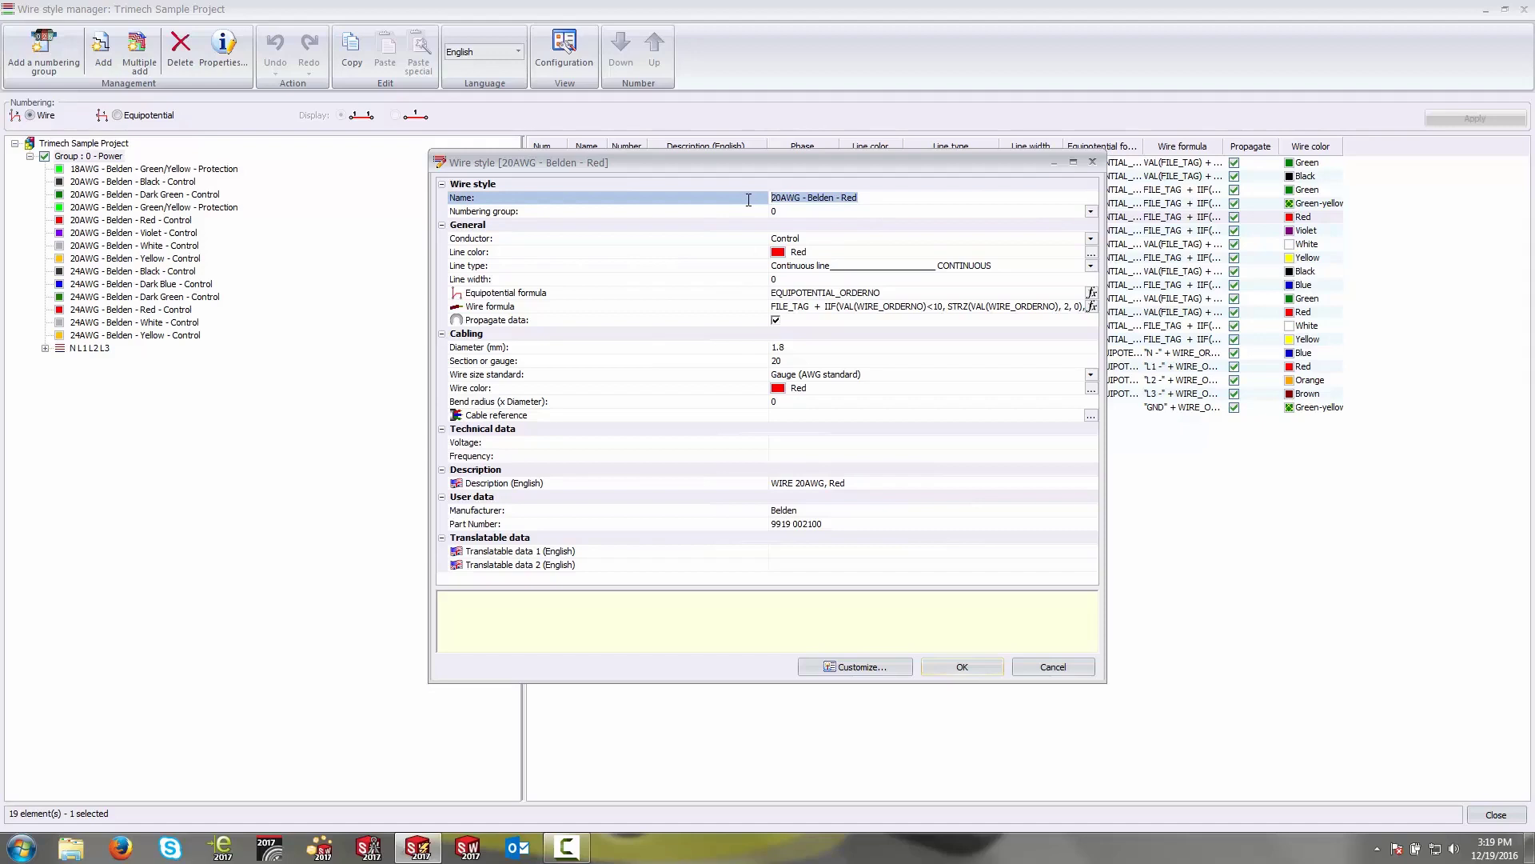
pyautogui.click(881, 204)
# Examine the General and Cabling sections of the wire style and the conductor types available
pyautogui.click(705, 241)
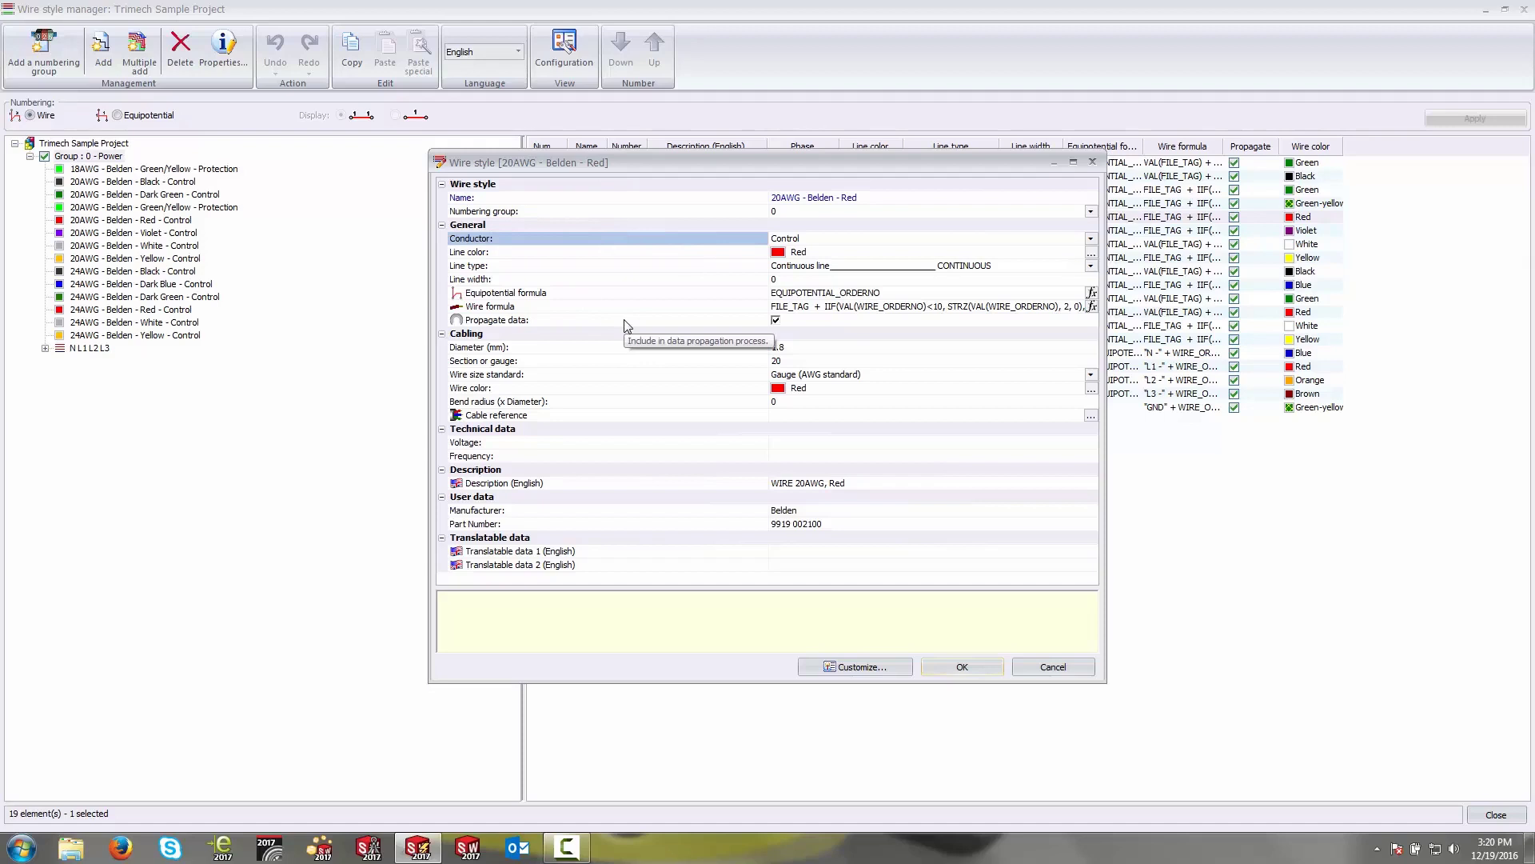
pyautogui.click(480, 225)
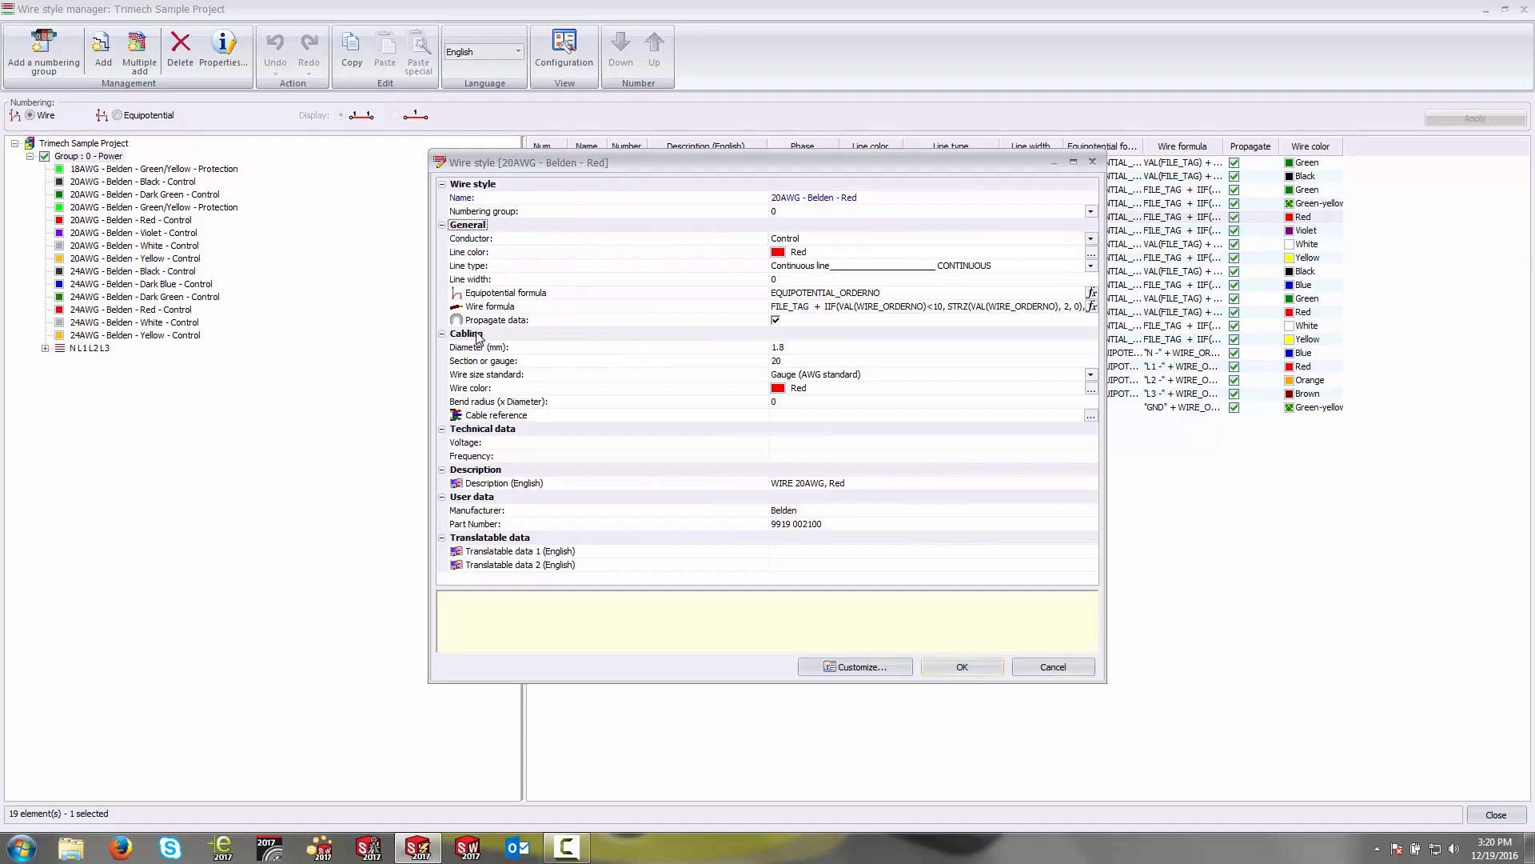
pyautogui.click(477, 335)
pyautogui.click(722, 239)
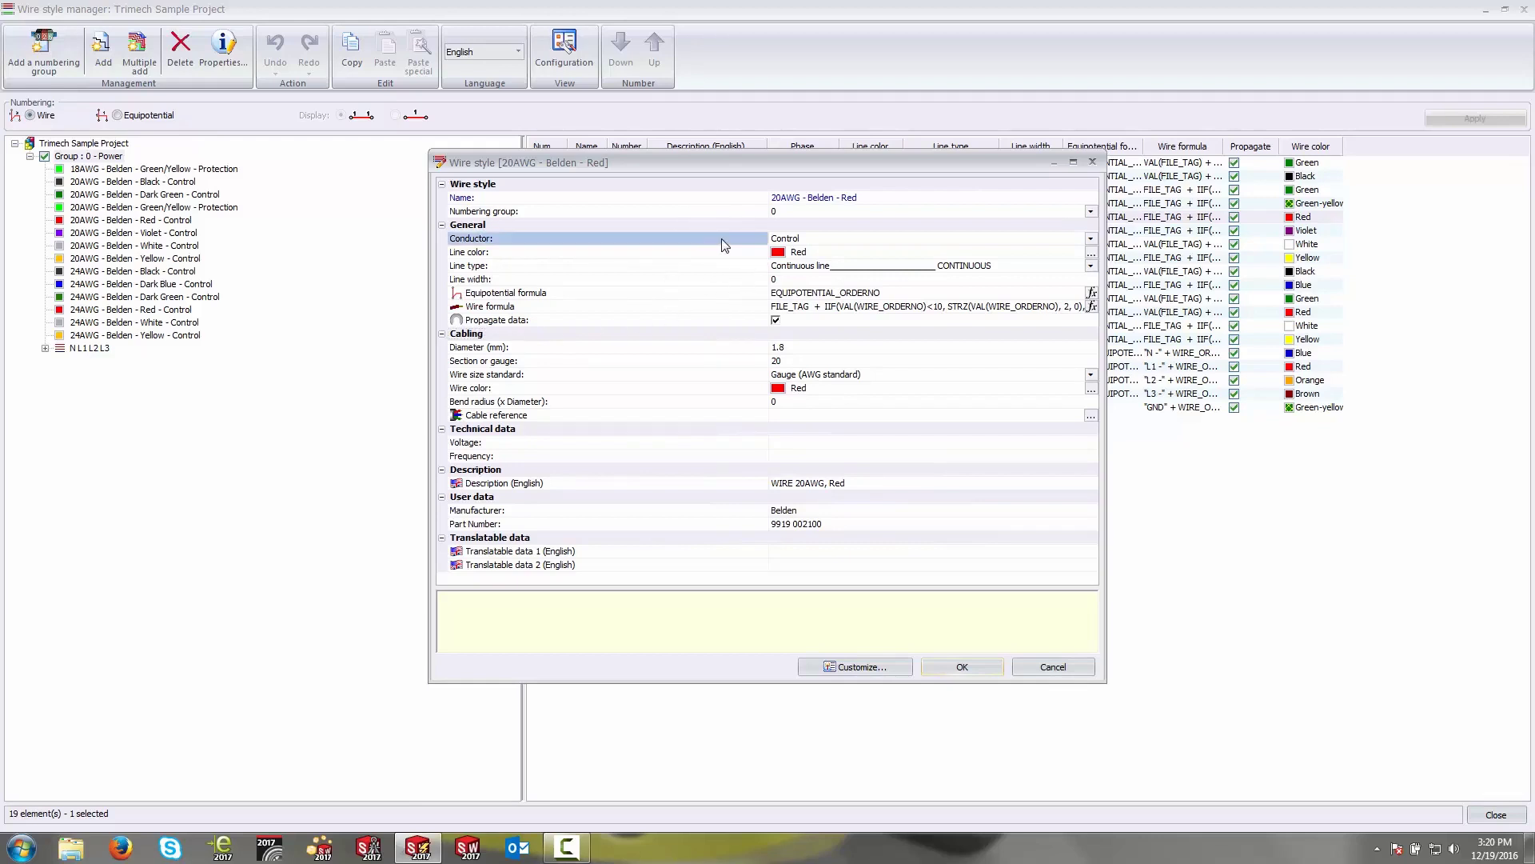
pyautogui.click(1091, 238)
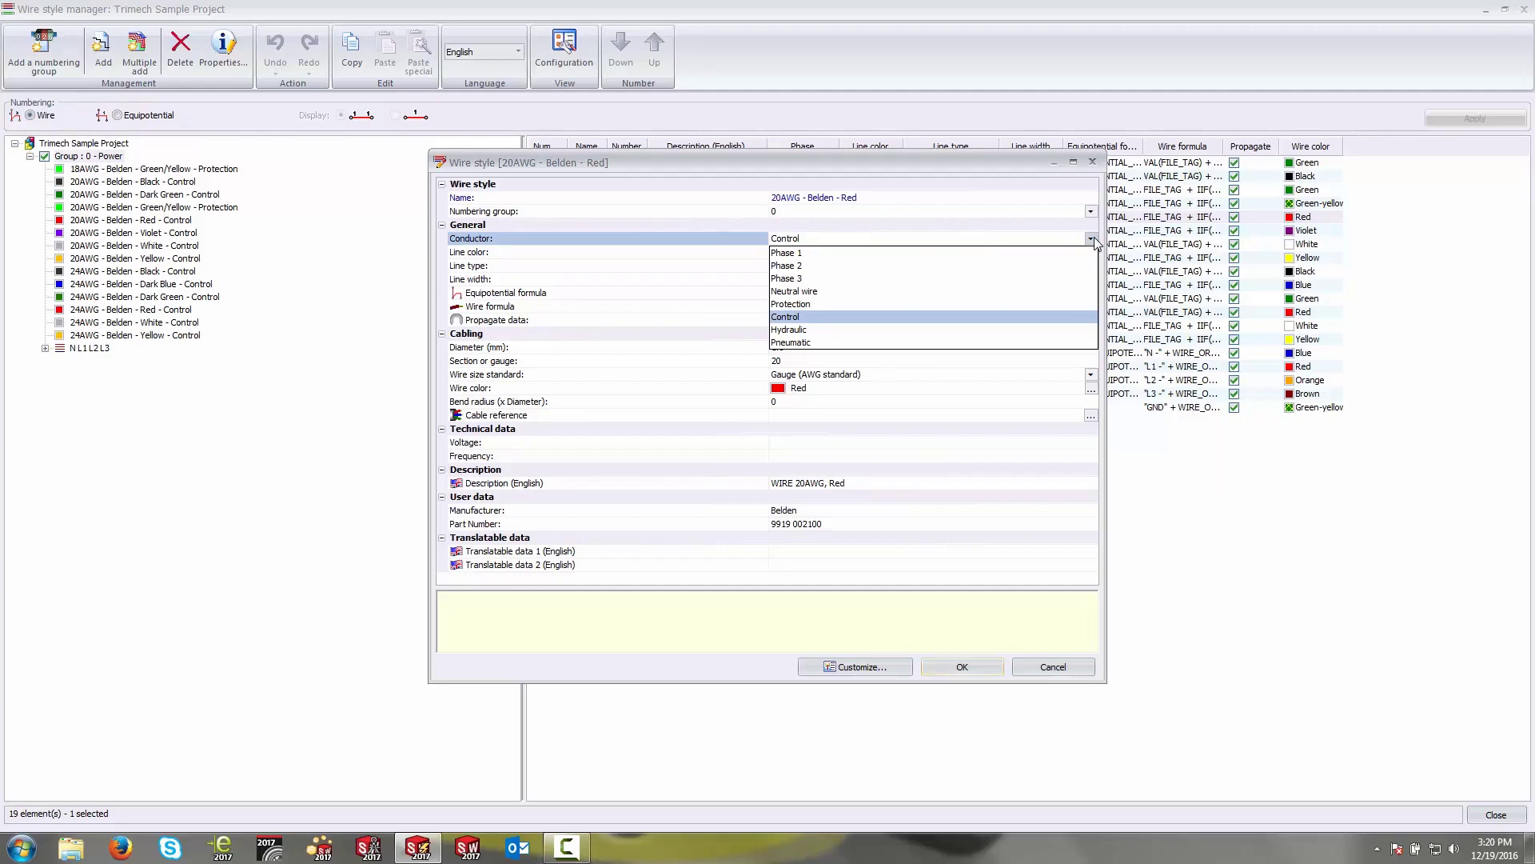
pyautogui.click(1092, 238)
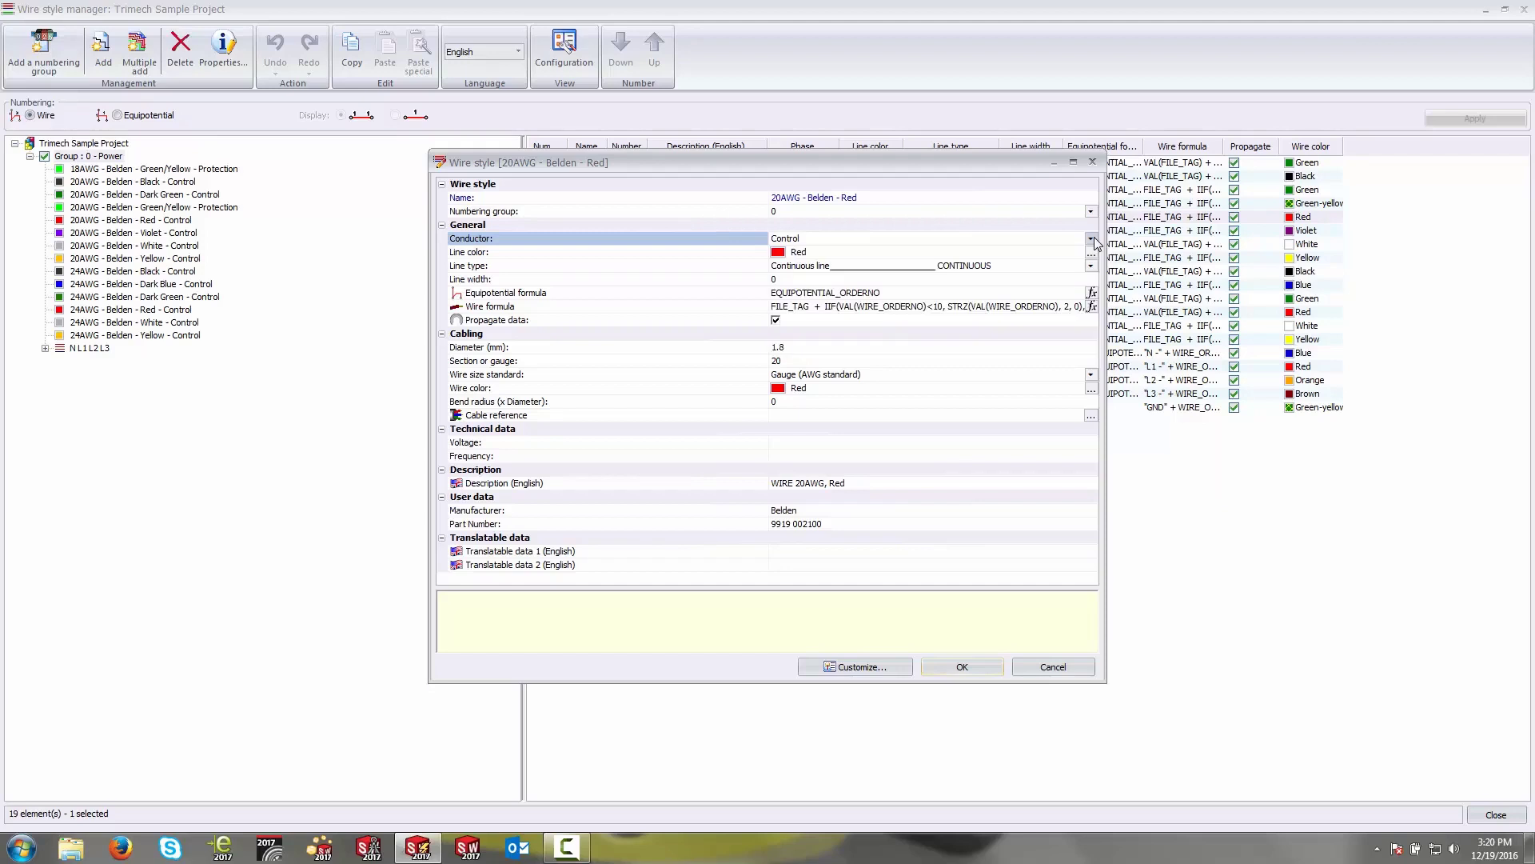
# Inspect the line color palette and the available line types for the wire style, without changing either
pyautogui.click(686, 252)
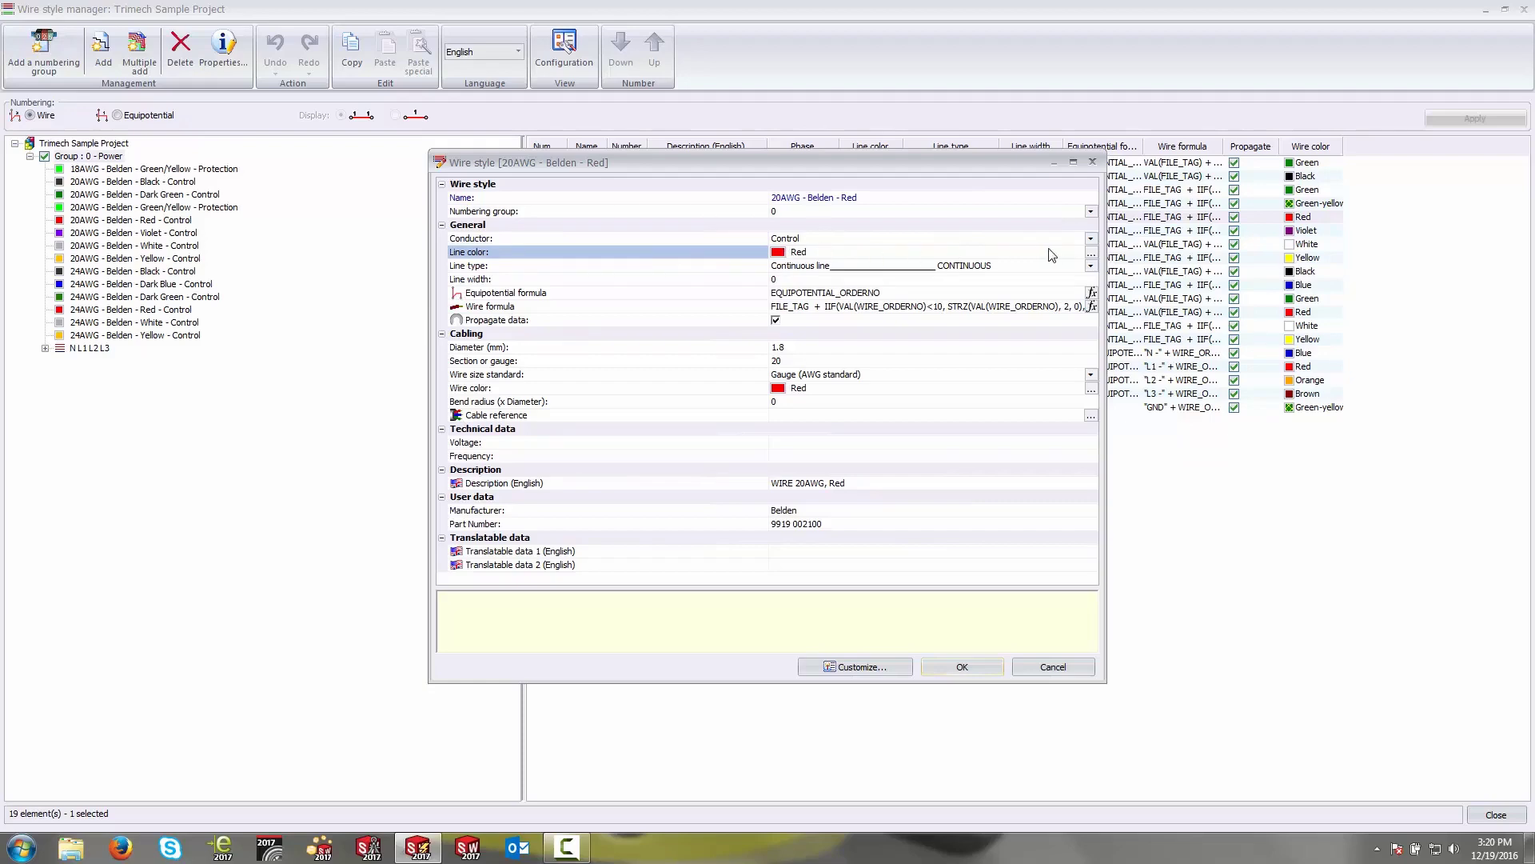
pyautogui.click(1091, 255)
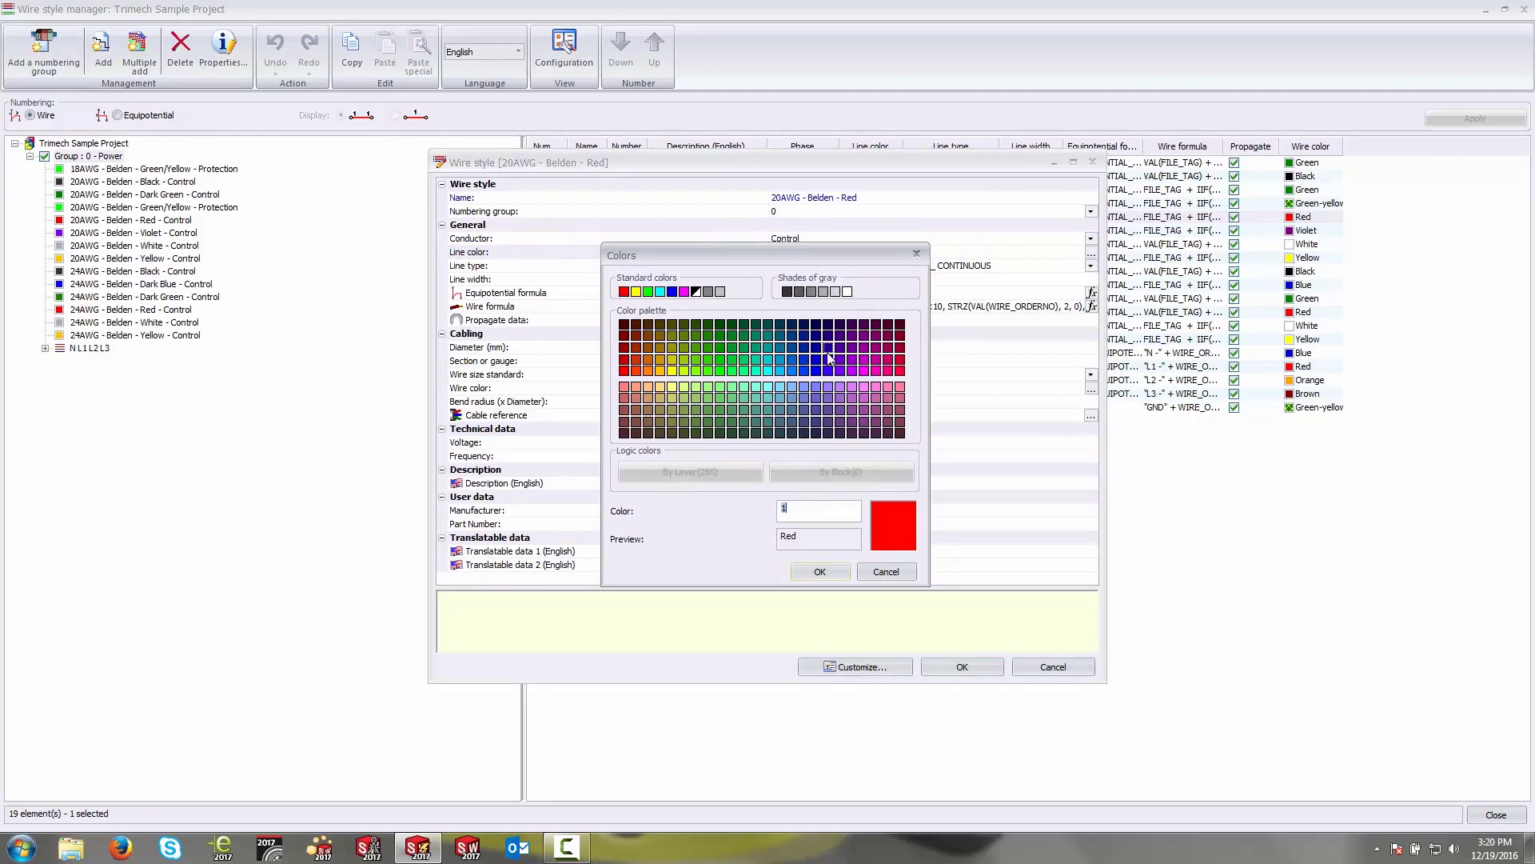
pyautogui.click(894, 569)
pyautogui.click(691, 268)
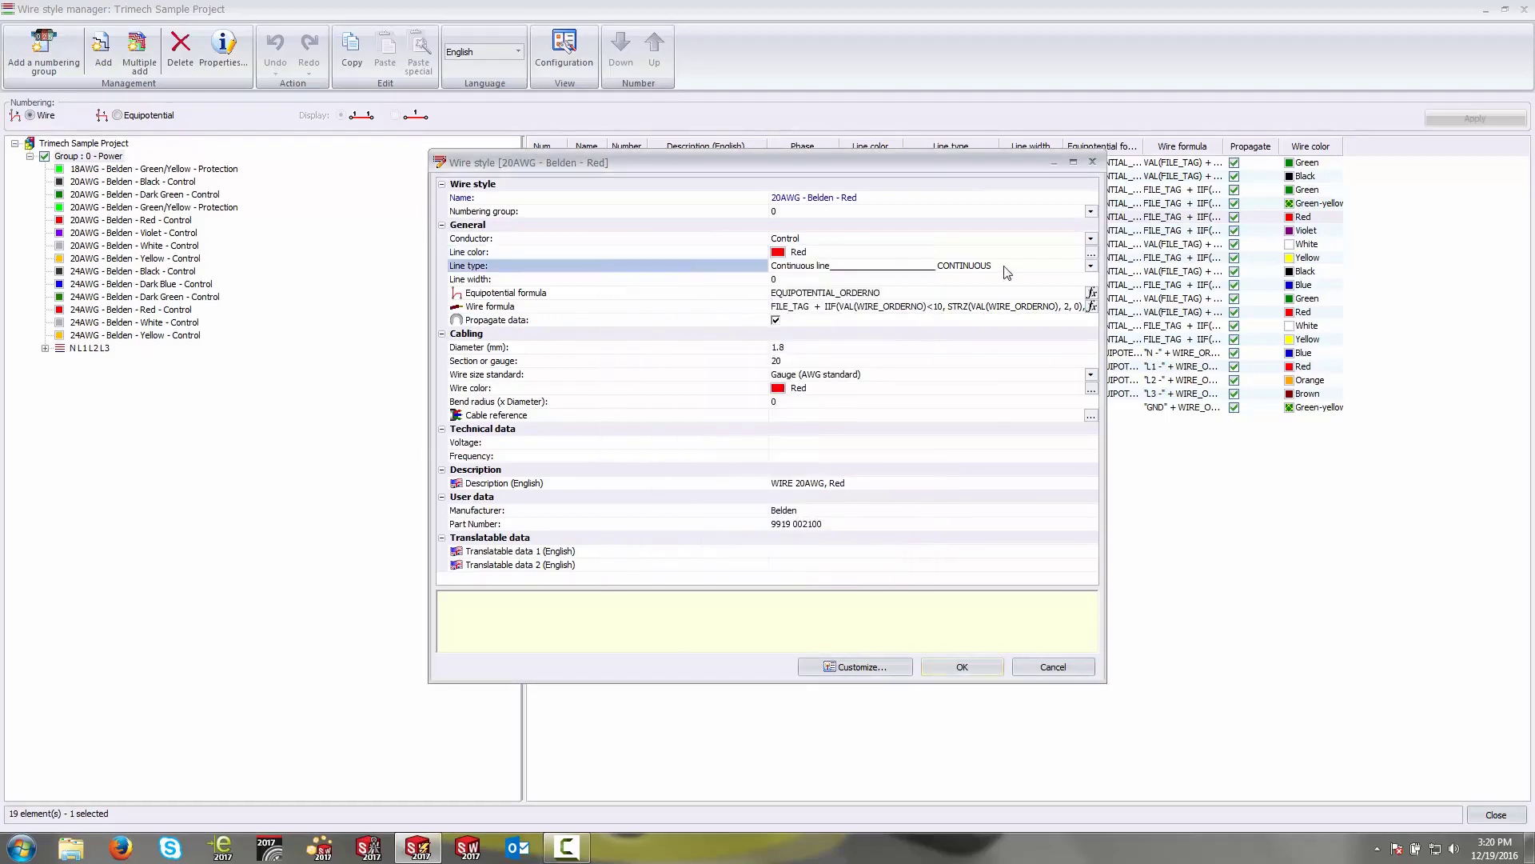
pyautogui.click(1091, 265)
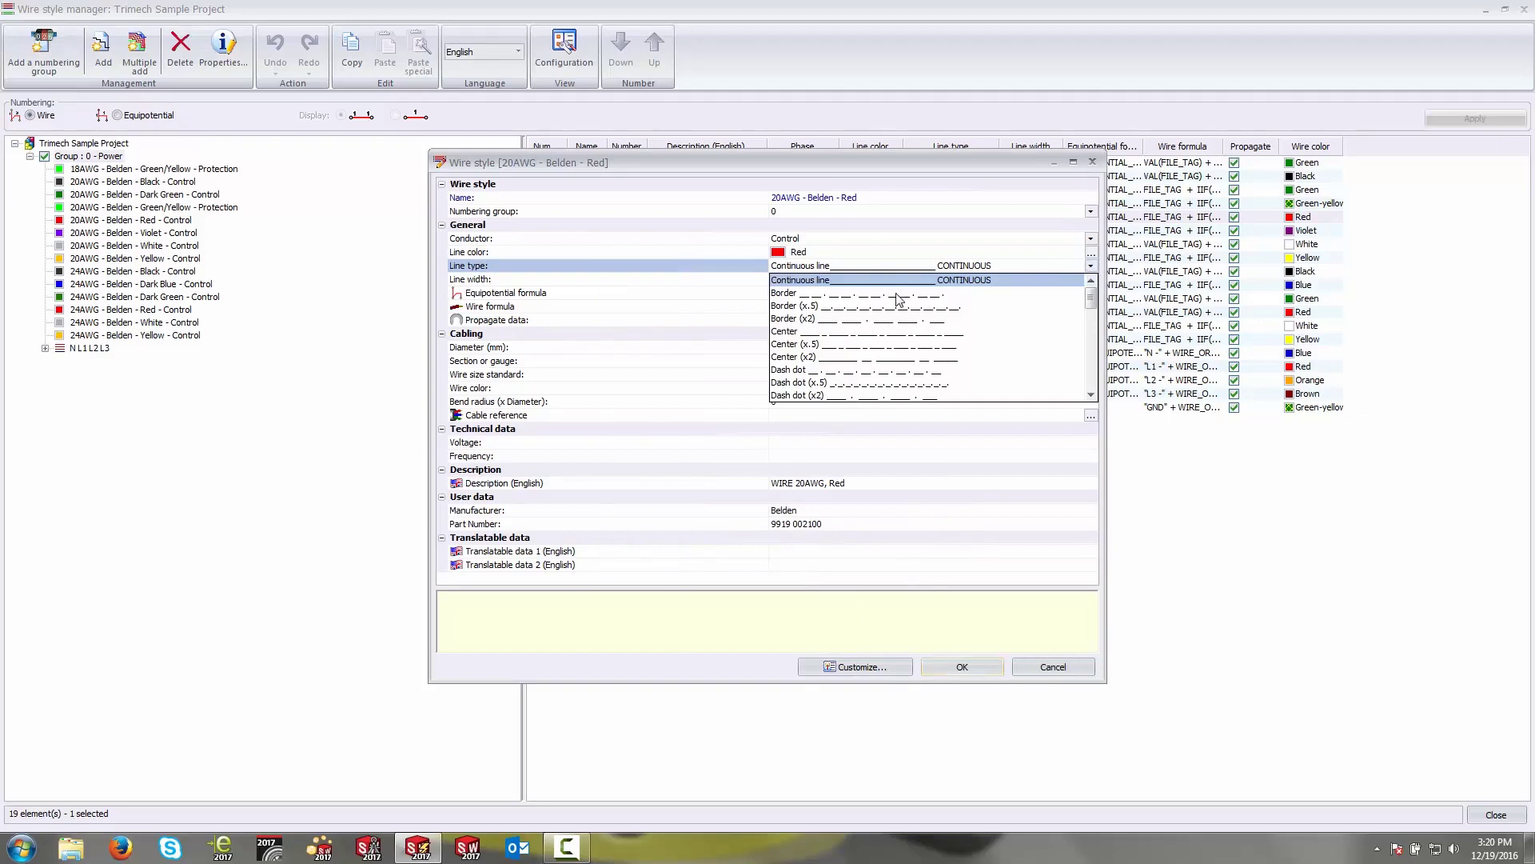
pyautogui.moveTo(1091, 298)
pyautogui.mouseDown()
pyautogui.moveTo(1093, 376)
pyautogui.moveTo(1075, 283)
pyautogui.mouseUp()
pyautogui.click(1091, 267)
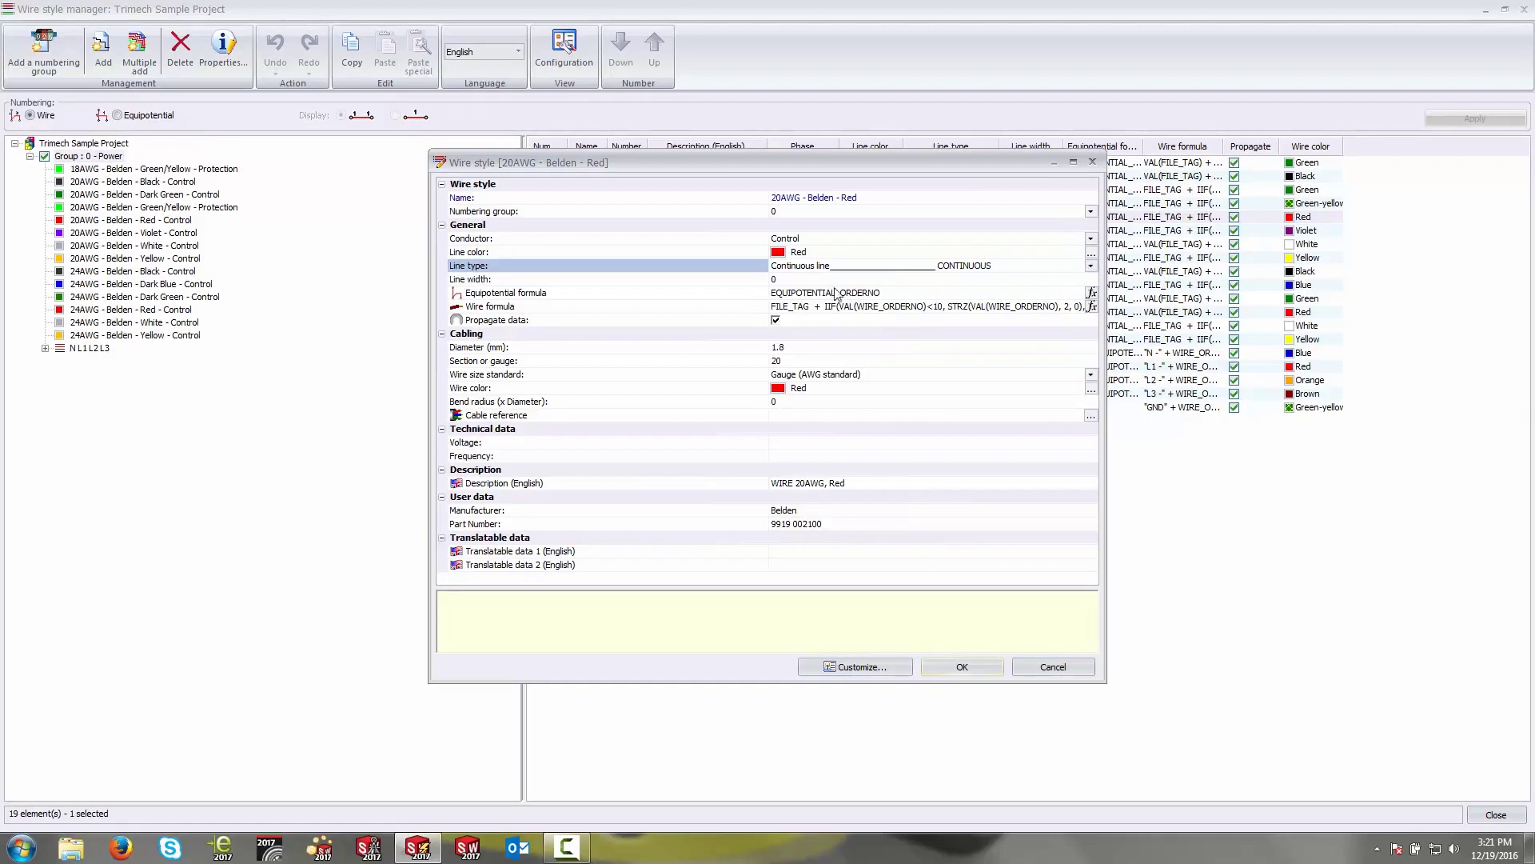
# Examine the wire style's line width, equipotential formula, wire formula and data propagation settings
pyautogui.click(745, 277)
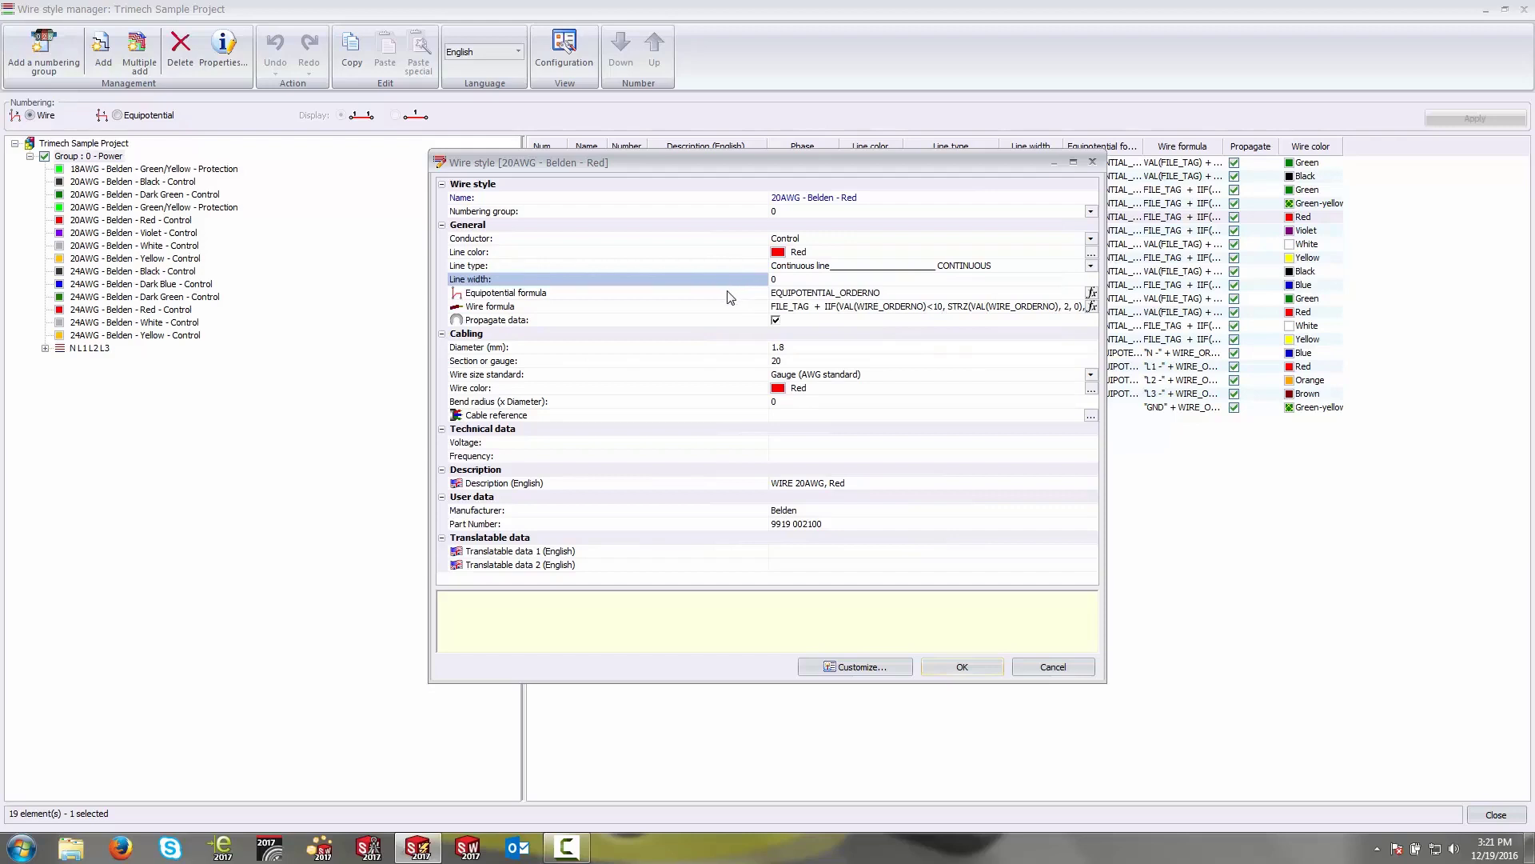
pyautogui.click(729, 296)
pyautogui.click(707, 309)
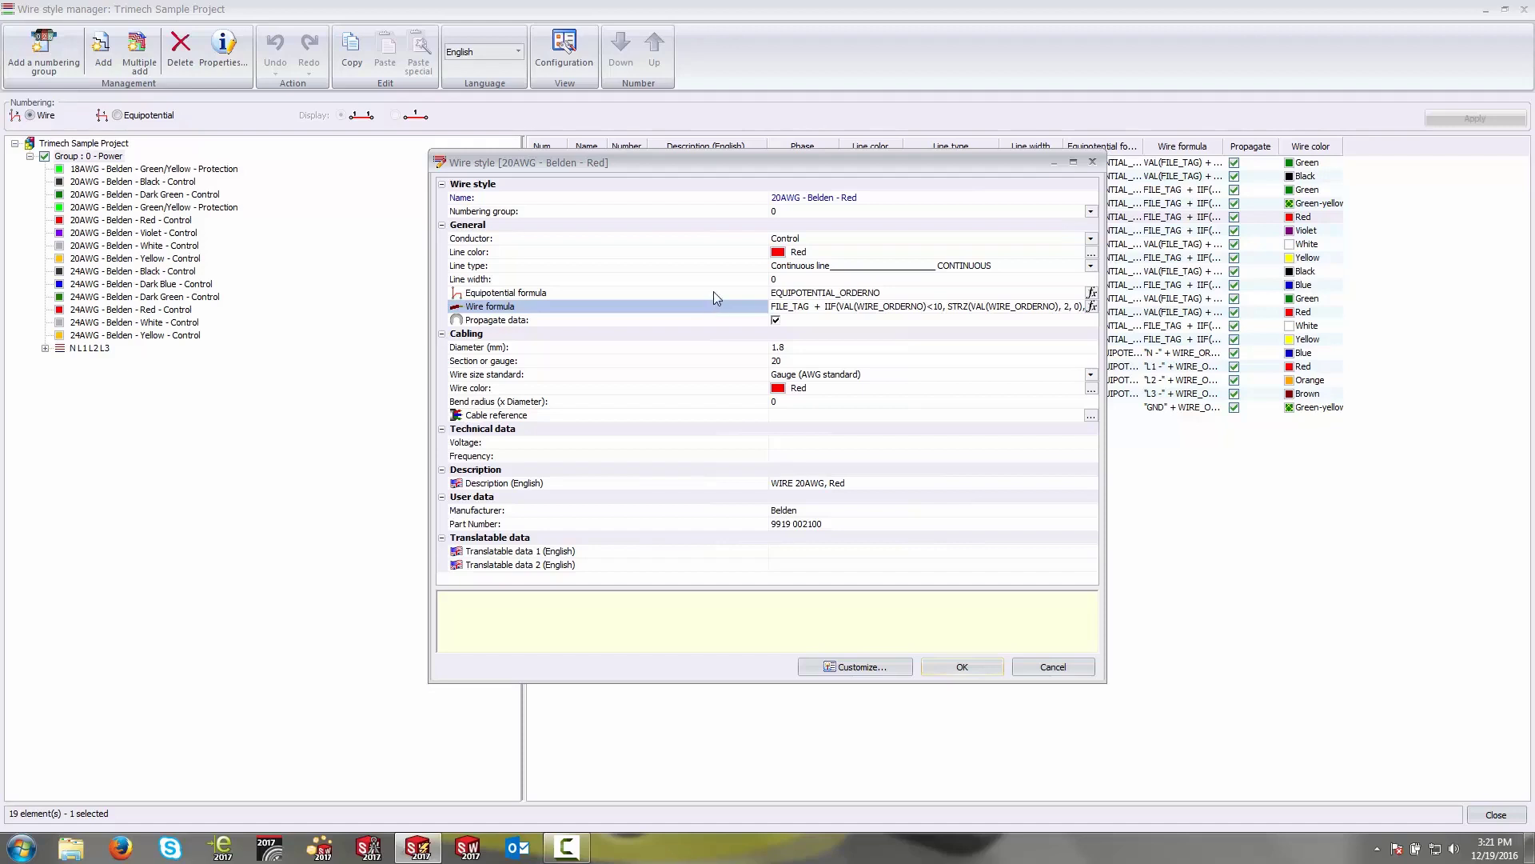
pyautogui.click(713, 293)
pyautogui.click(714, 306)
pyautogui.click(706, 320)
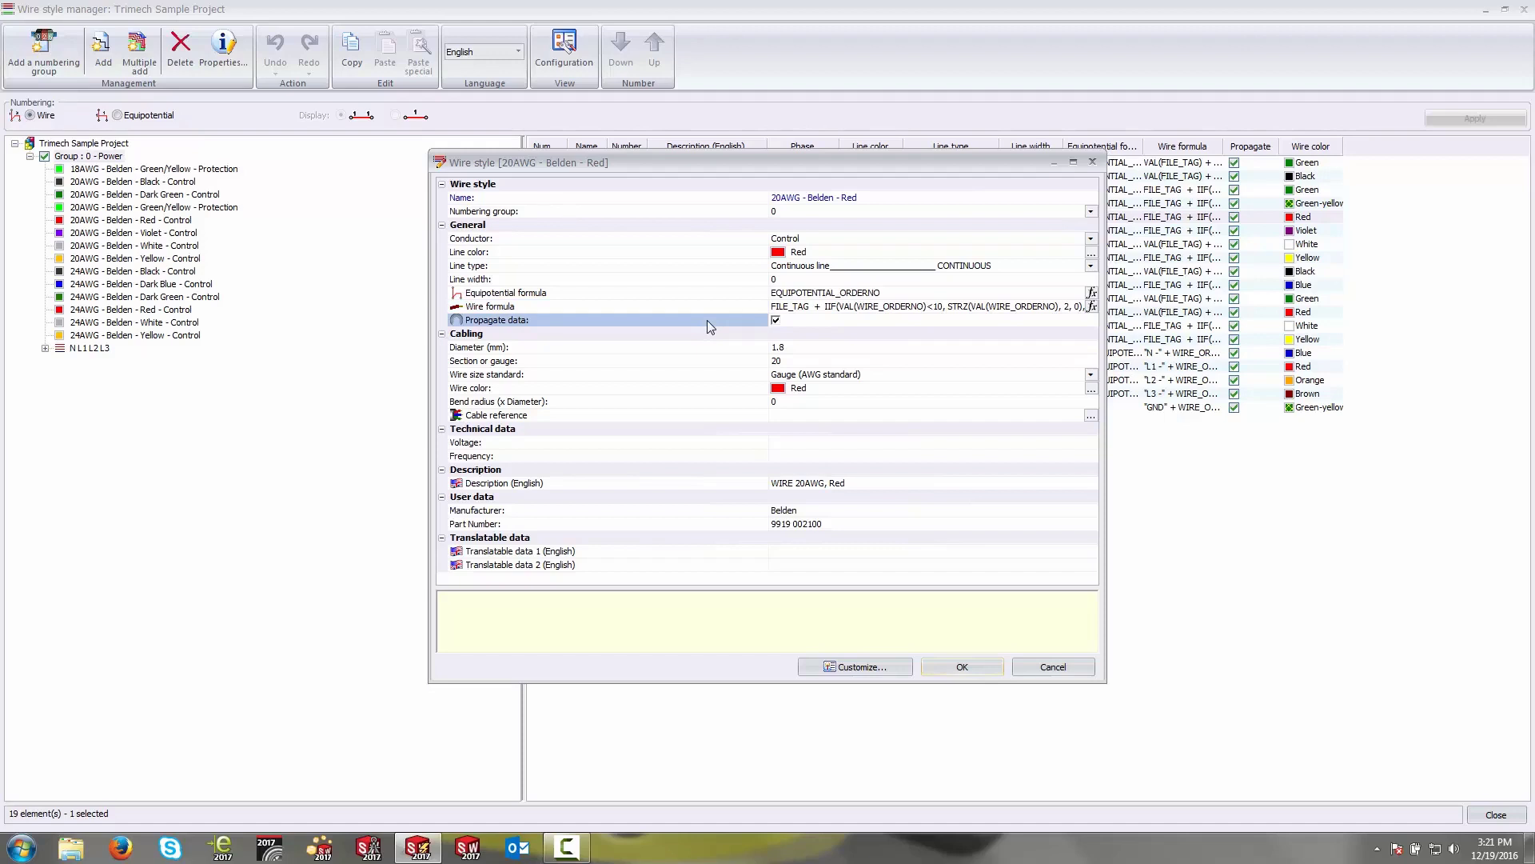
pyautogui.click(640, 243)
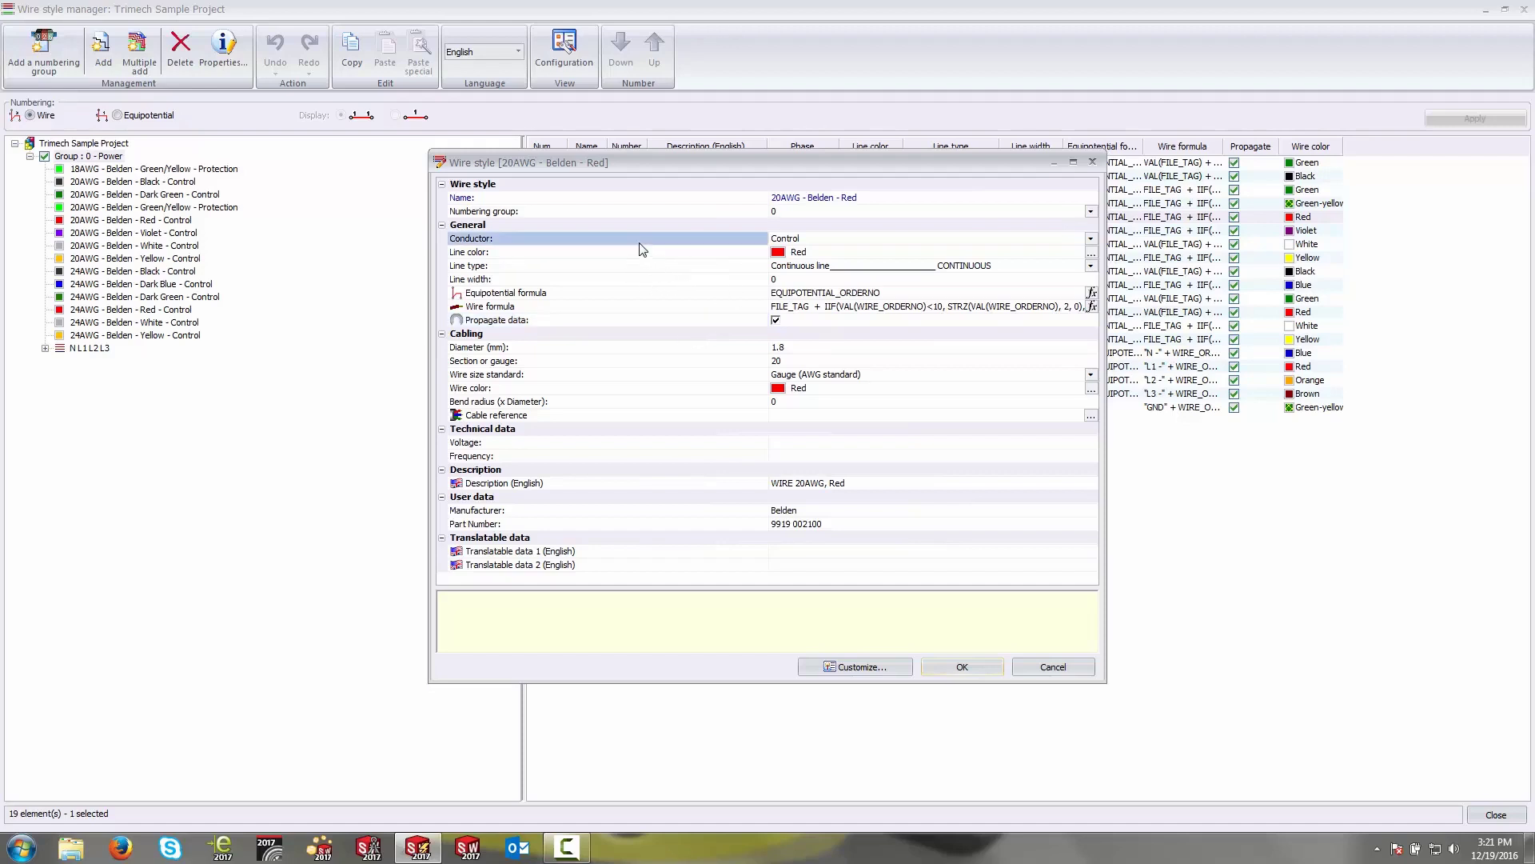
# Review the wire style's diameter, gauge and wire size standard options, keeping Gauge (AWG standard)
pyautogui.click(627, 346)
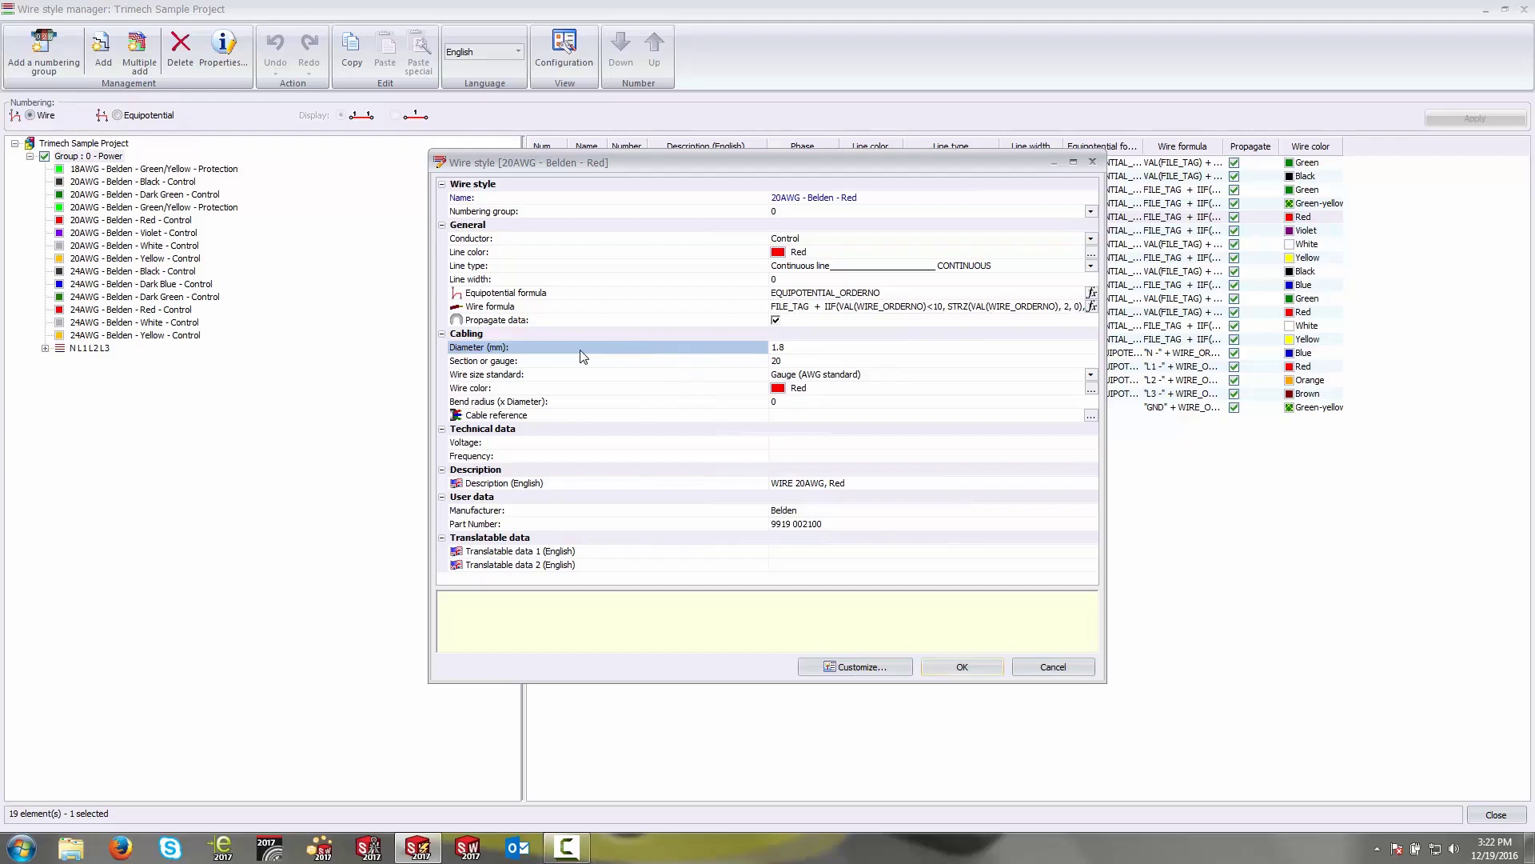
pyautogui.click(774, 347)
pyautogui.click(801, 345)
pyautogui.click(685, 360)
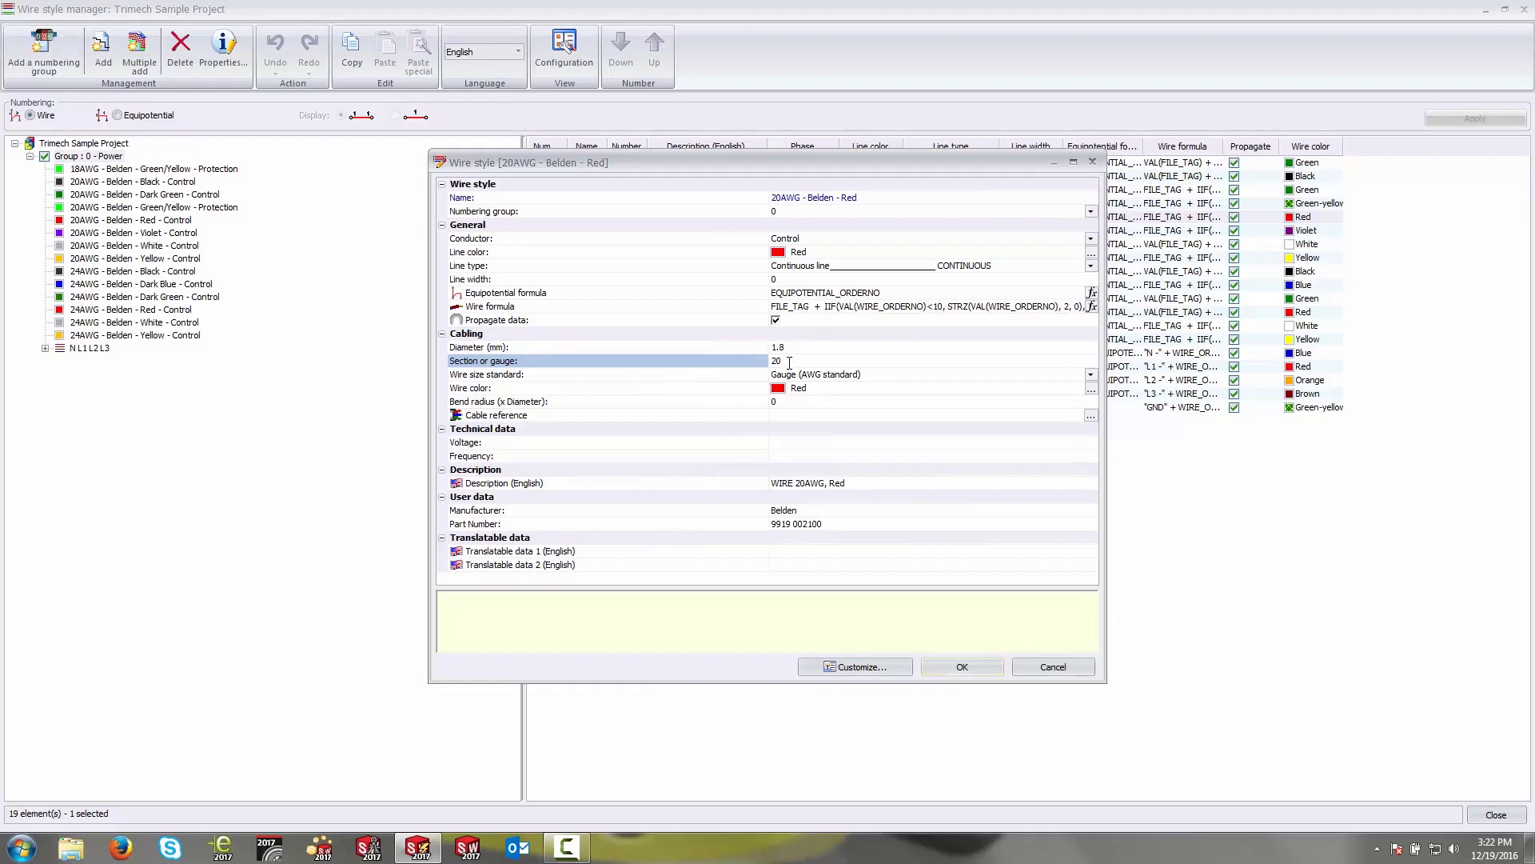
pyautogui.click(725, 374)
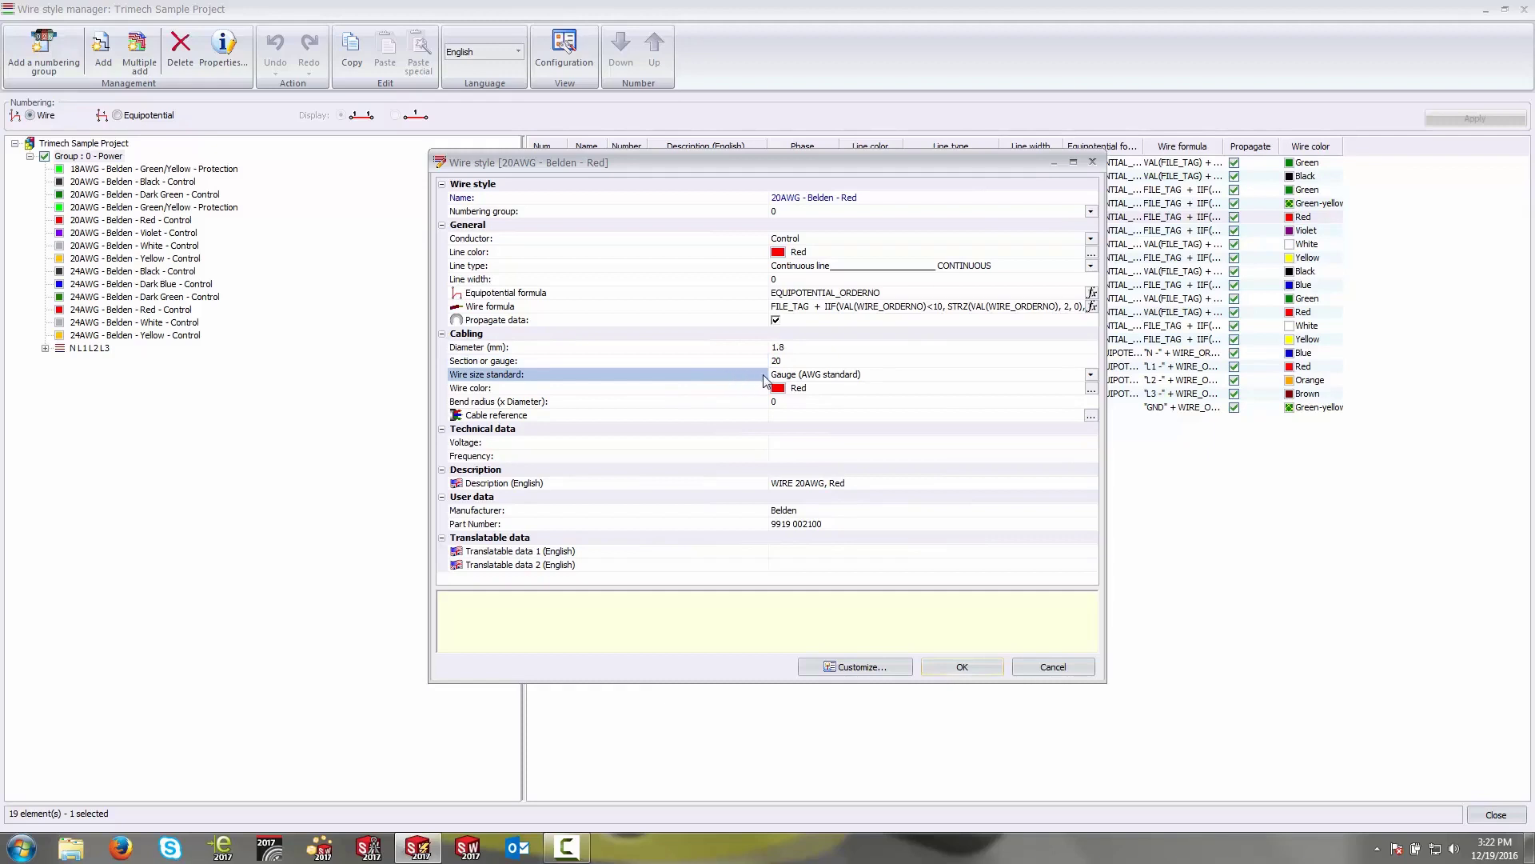
pyautogui.click(814, 375)
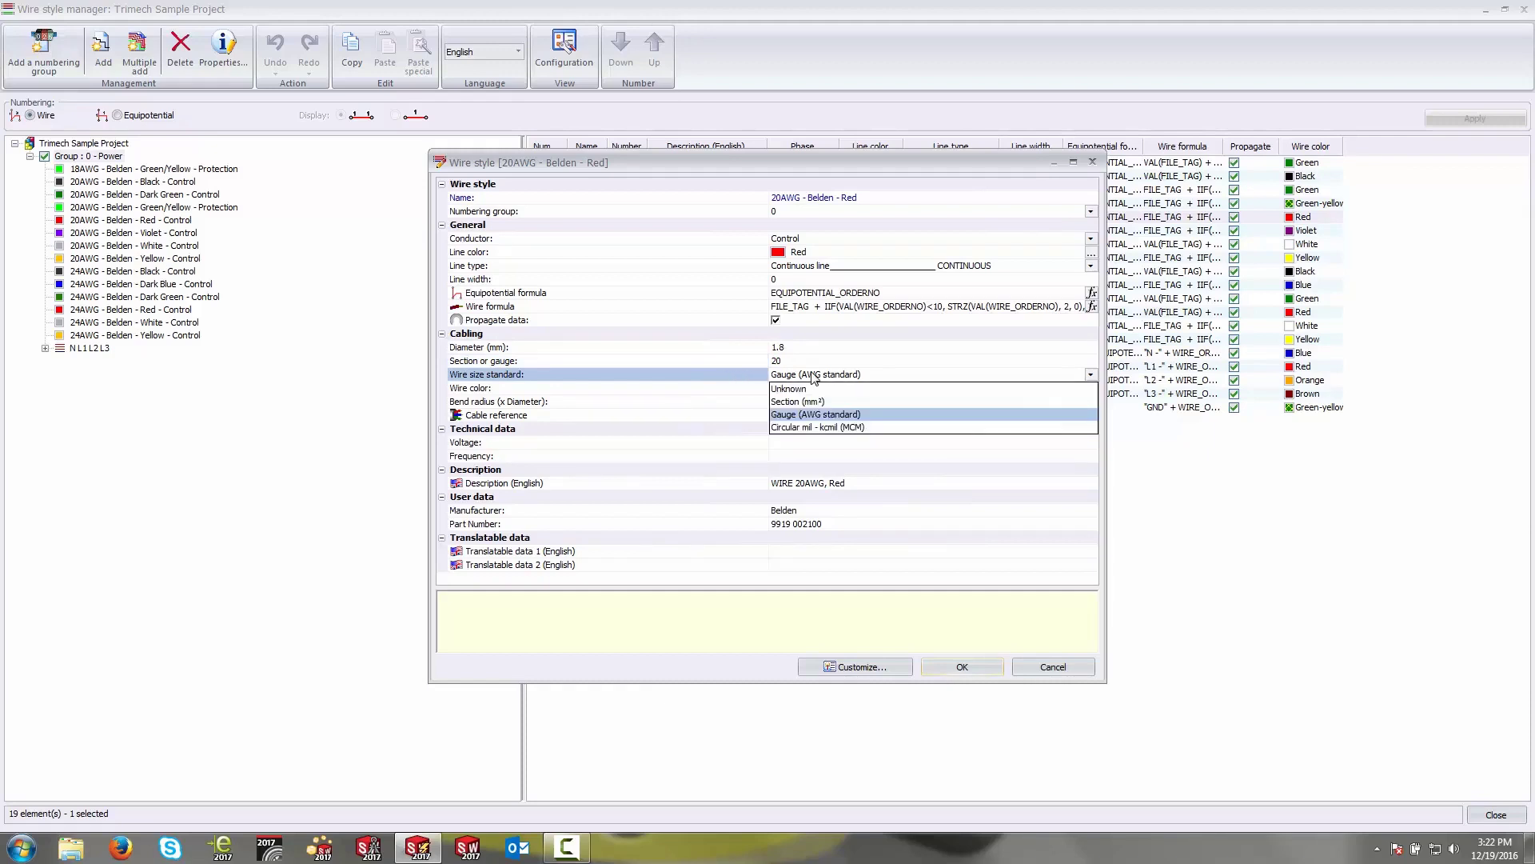
pyautogui.click(810, 417)
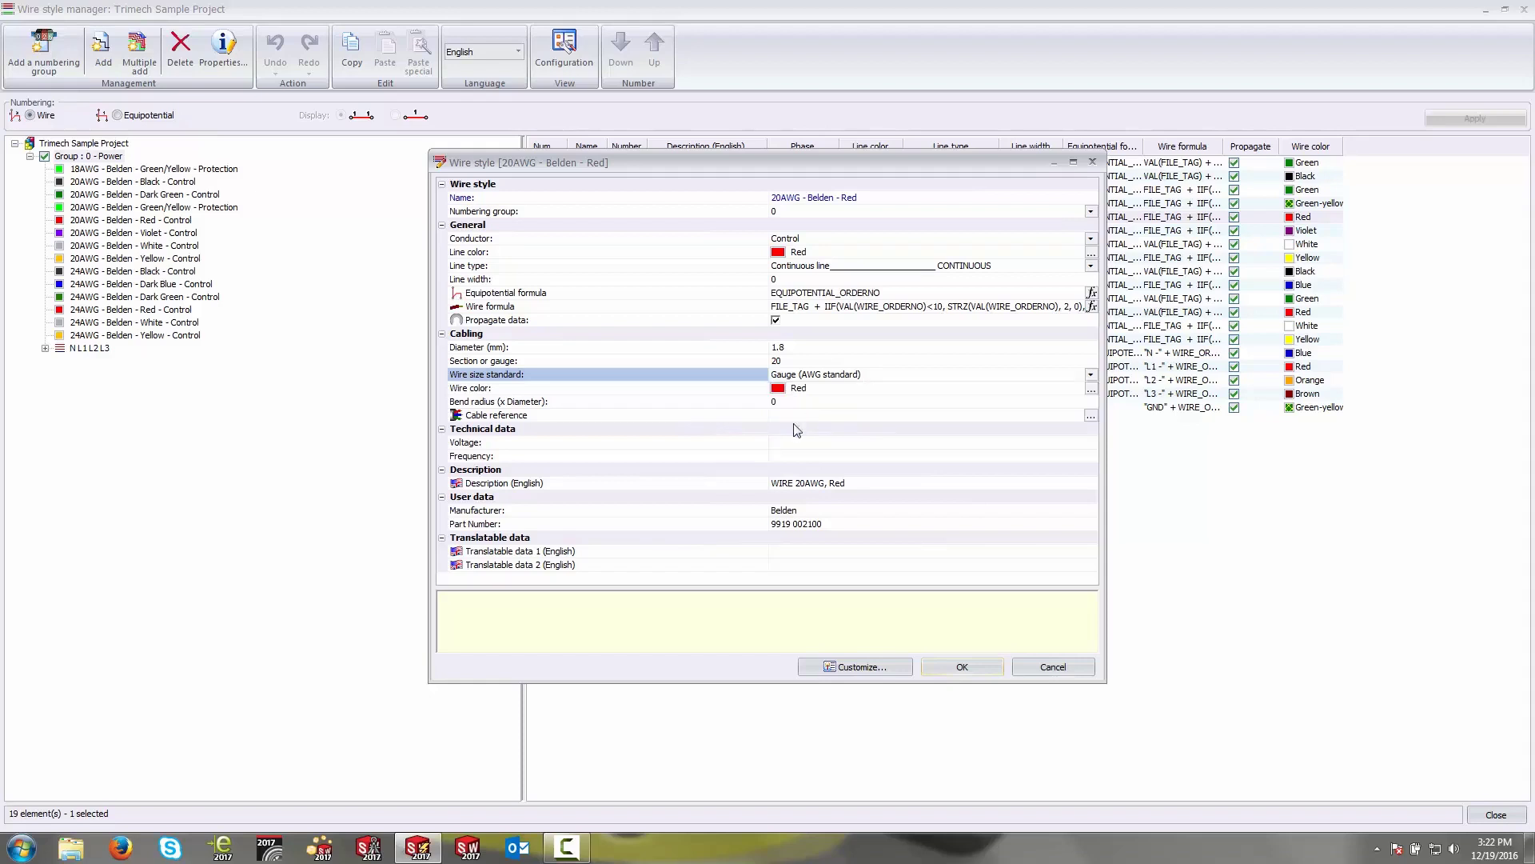
# Inspect the color choices for the wire style's wire color, then leave the color selection without changes
pyautogui.click(719, 389)
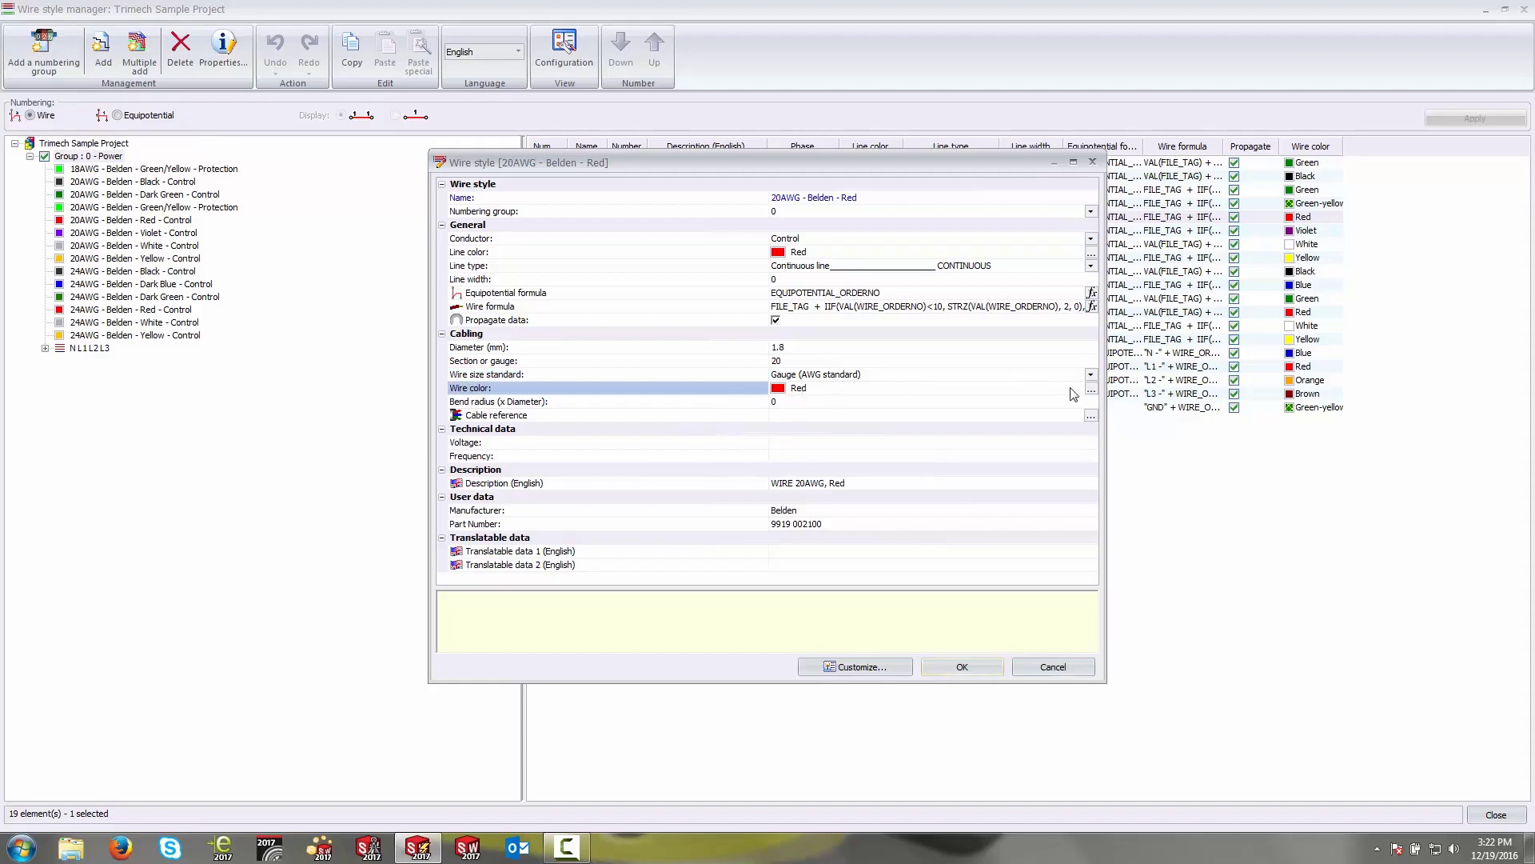
pyautogui.click(1092, 390)
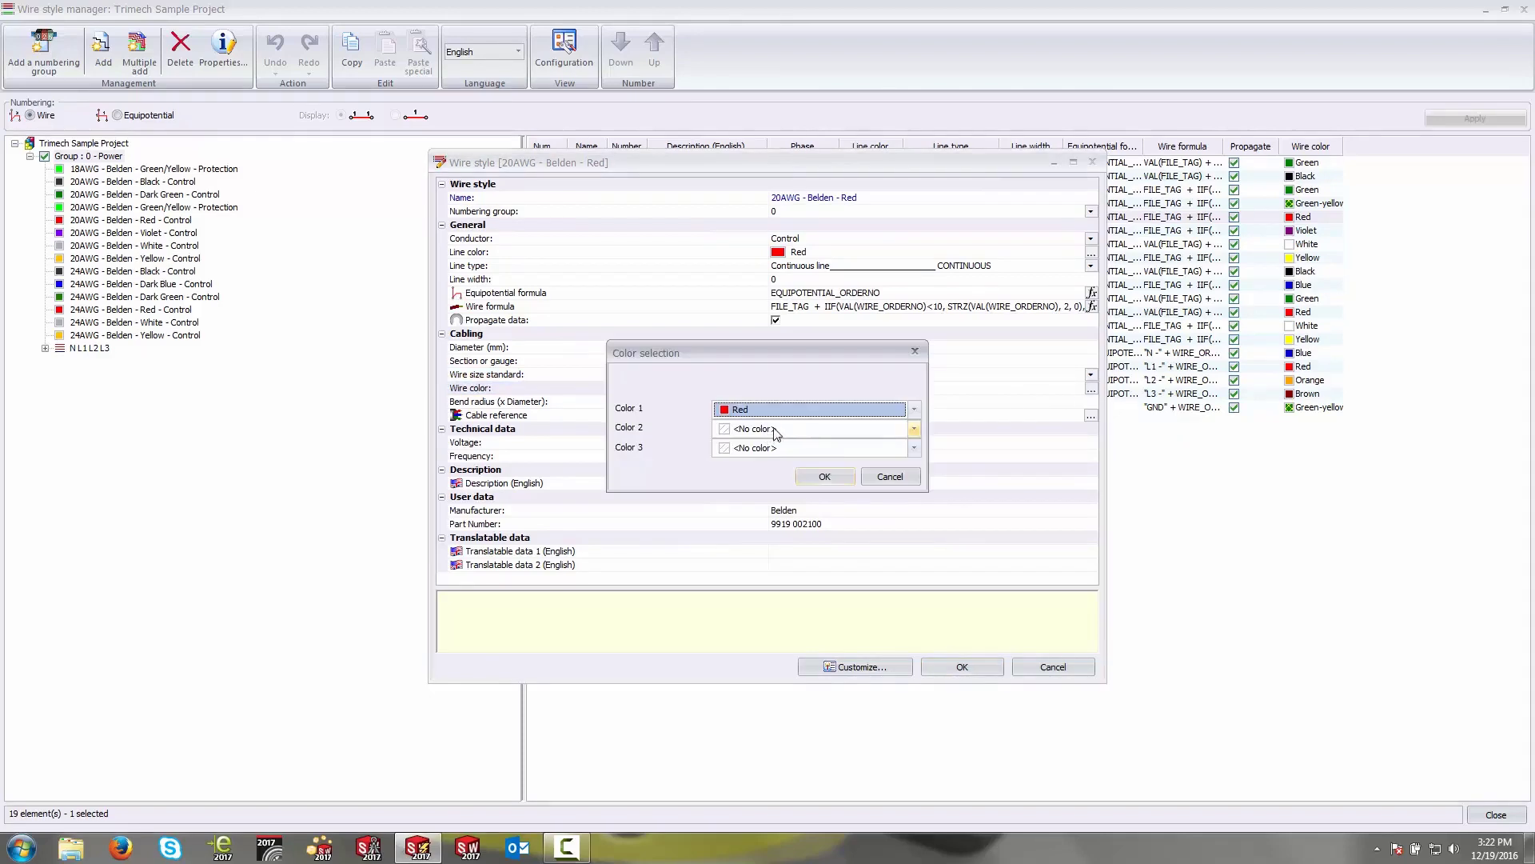
pyautogui.click(914, 410)
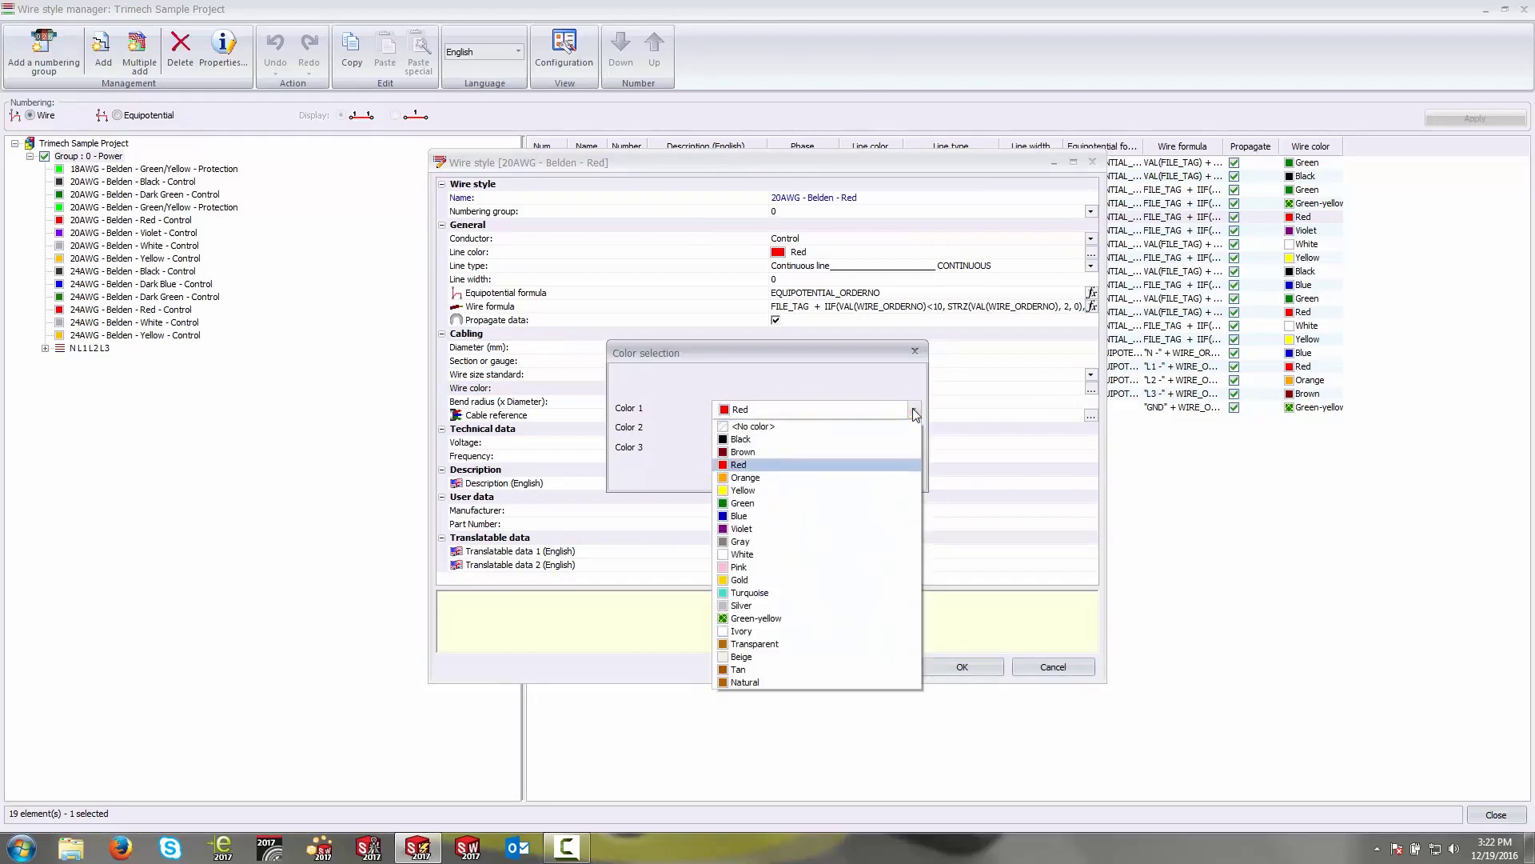
pyautogui.click(777, 464)
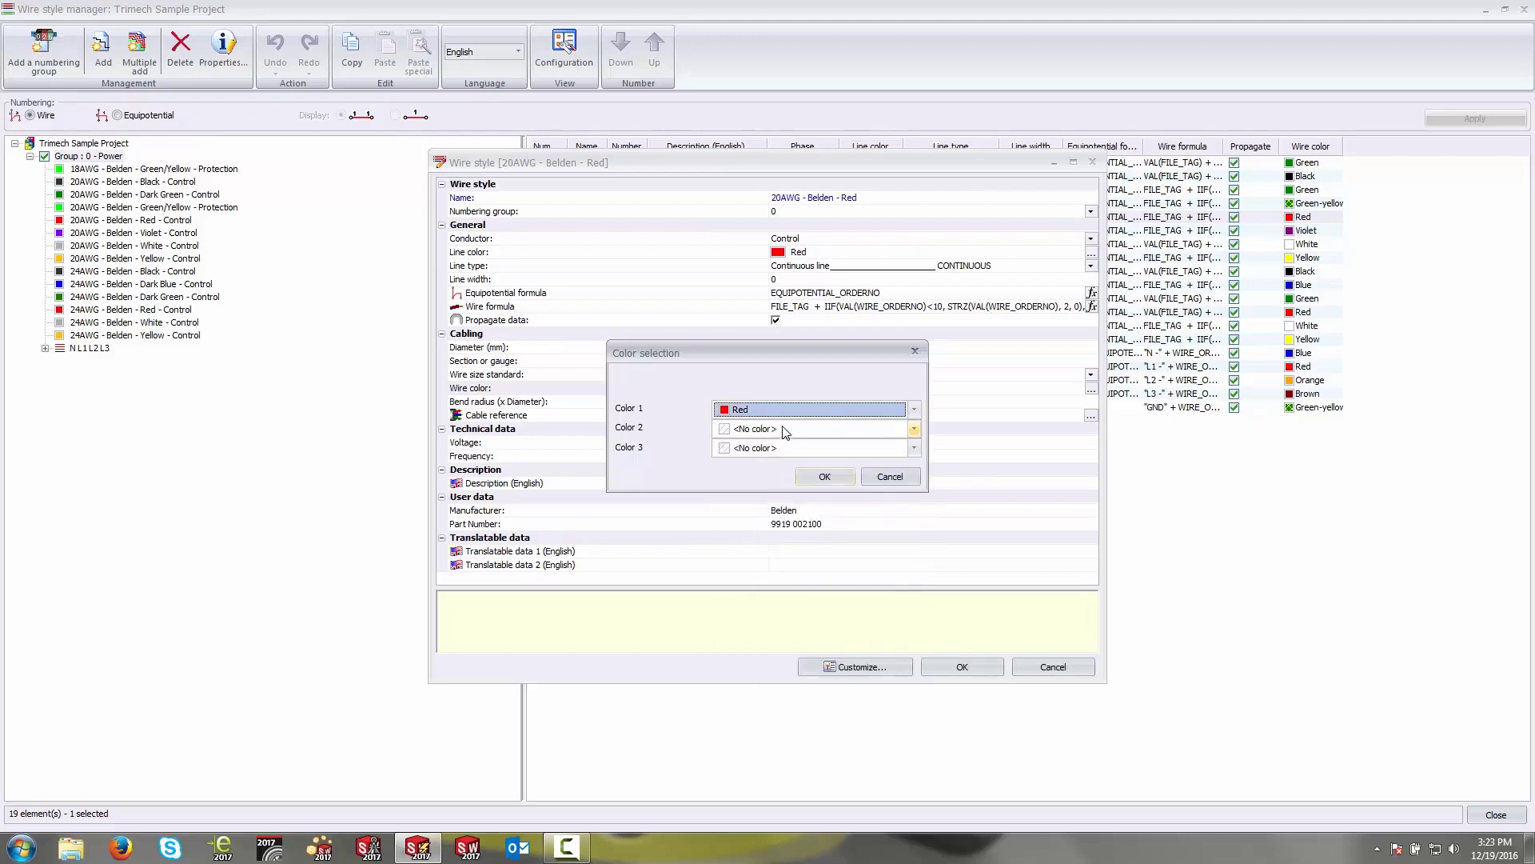
pyautogui.click(901, 482)
# Review the wire style's bend radius and its voltage and frequency technical data
pyautogui.click(730, 404)
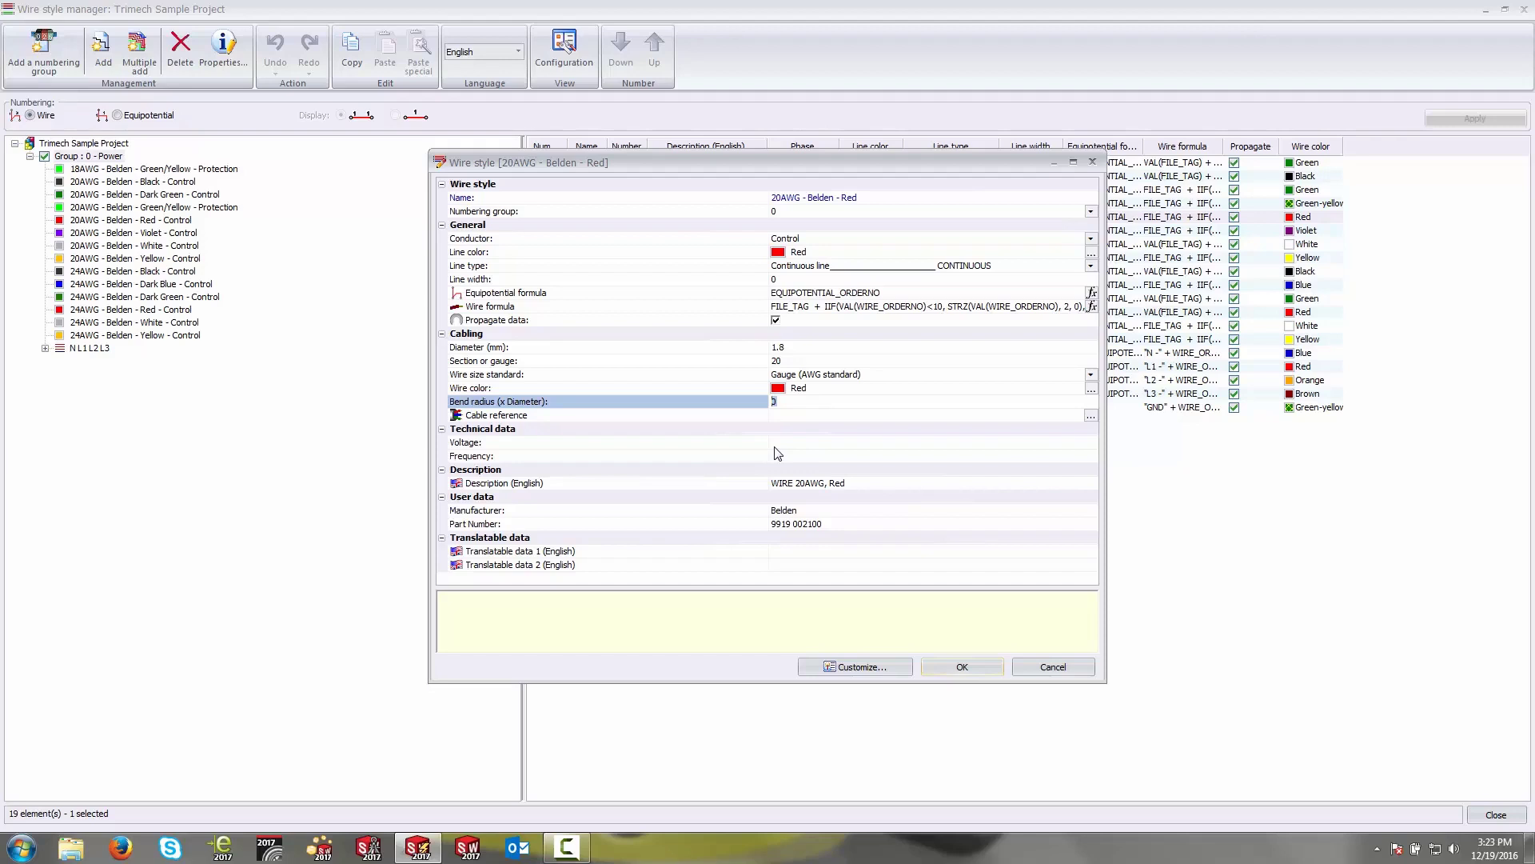
pyautogui.click(722, 443)
pyautogui.click(719, 455)
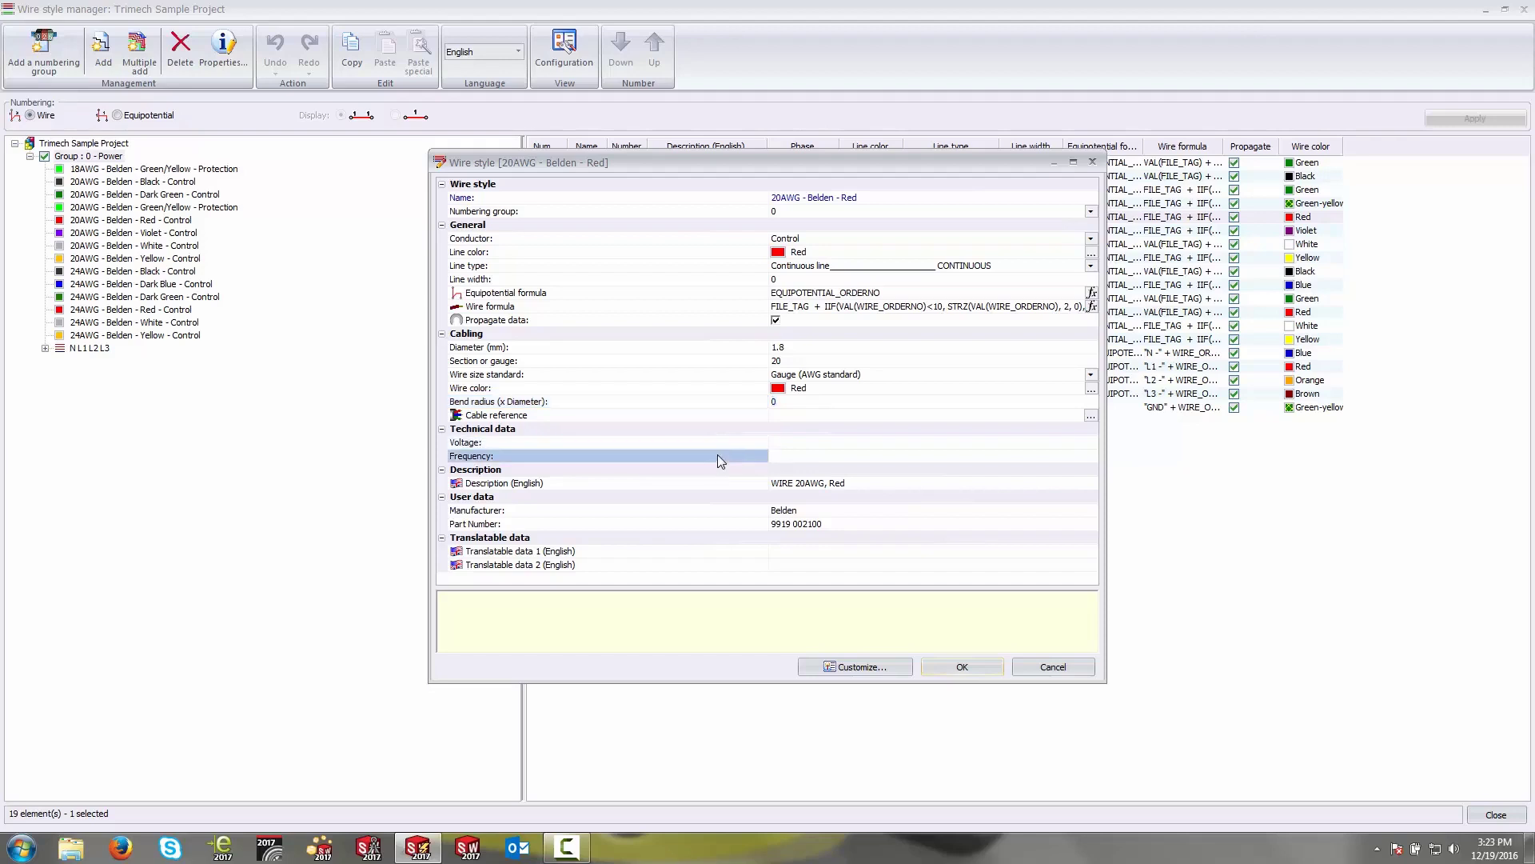
pyautogui.click(727, 443)
pyautogui.click(725, 457)
pyautogui.click(729, 444)
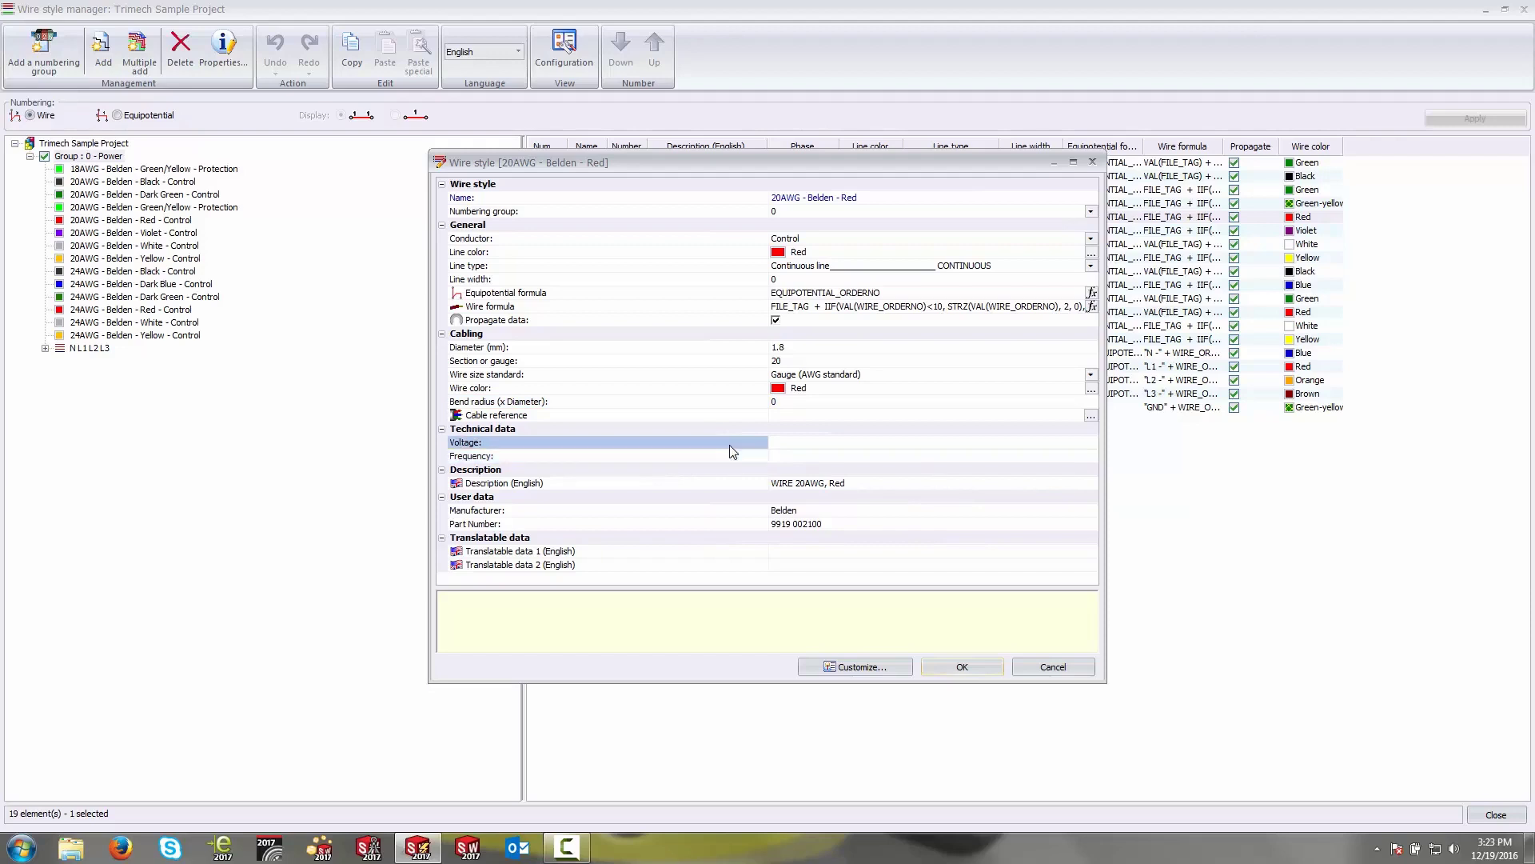
pyautogui.click(729, 444)
pyautogui.click(640, 454)
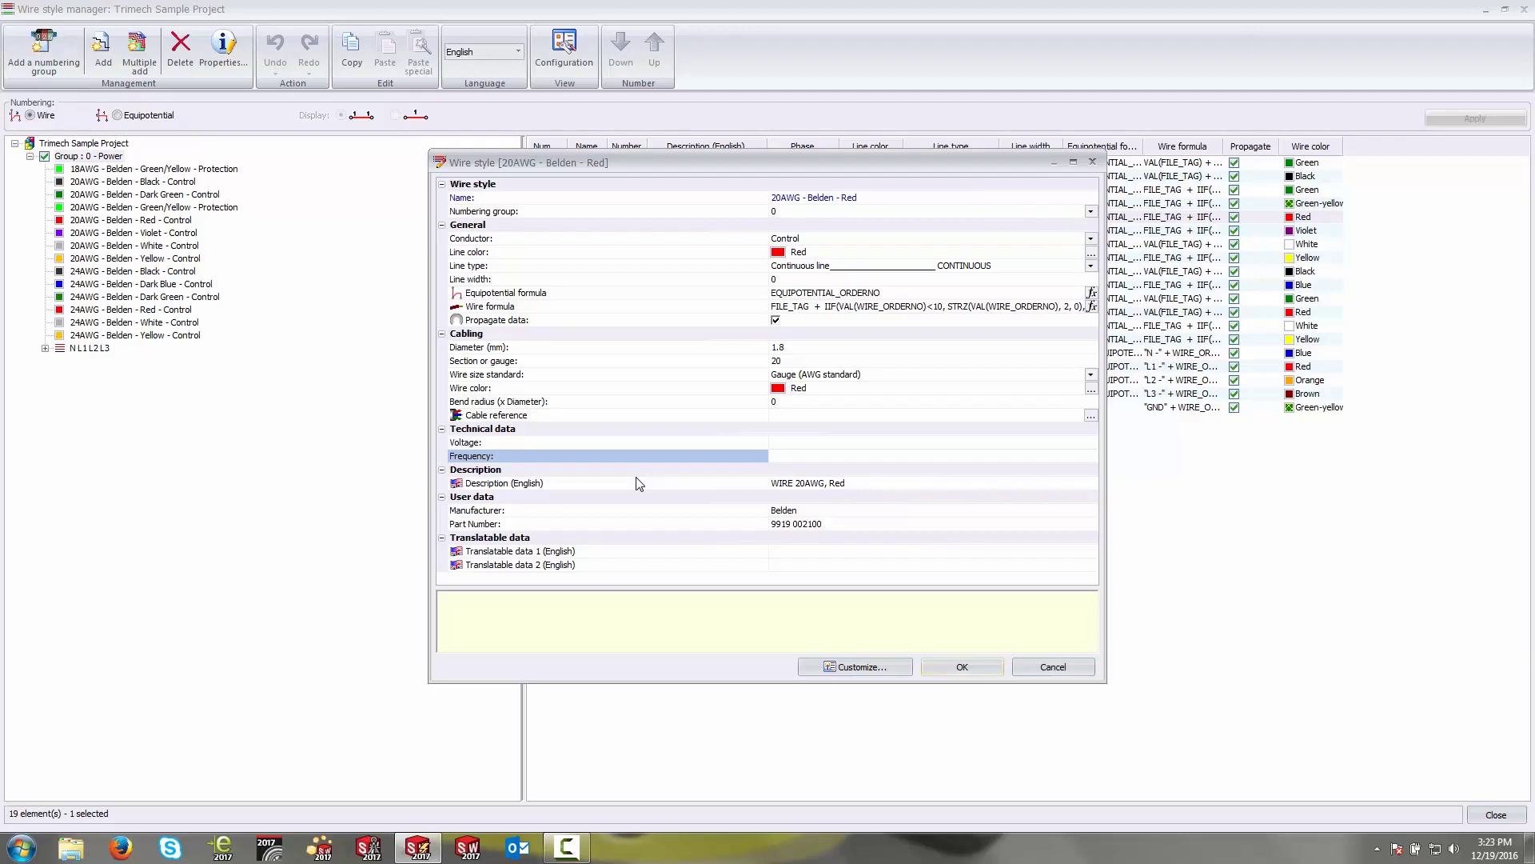
# Examine the wire style's English description and compare it with the style's name
pyautogui.click(625, 486)
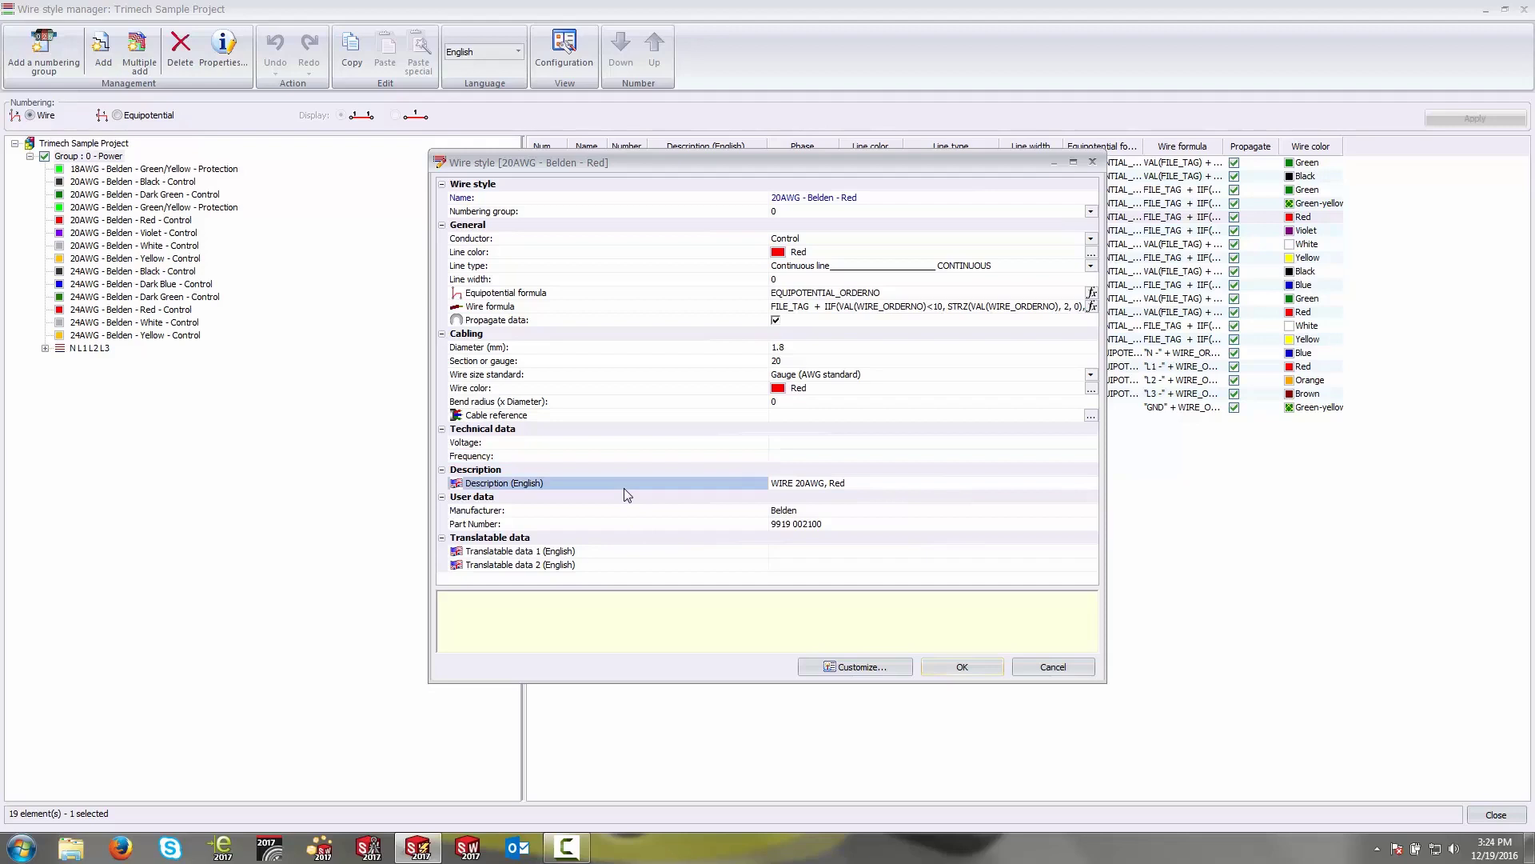
pyautogui.click(867, 483)
pyautogui.click(770, 201)
pyautogui.click(707, 482)
pyautogui.moveTo(794, 484); pyautogui.dragTo(728, 495)
# Review the manufacturer and part number fields in the wire style's user data
pyautogui.click(729, 512)
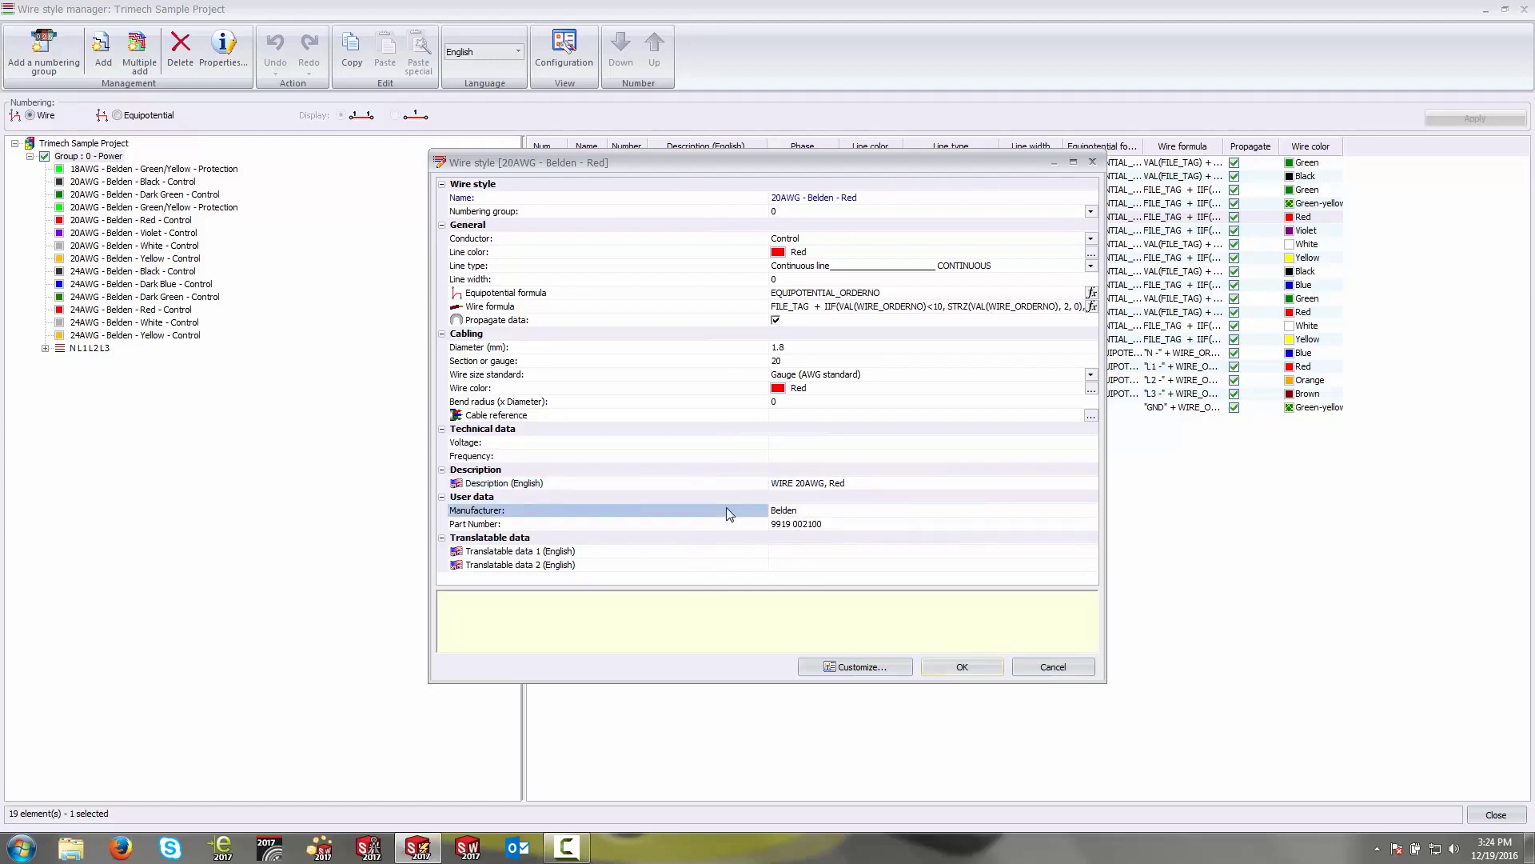
pyautogui.click(686, 521)
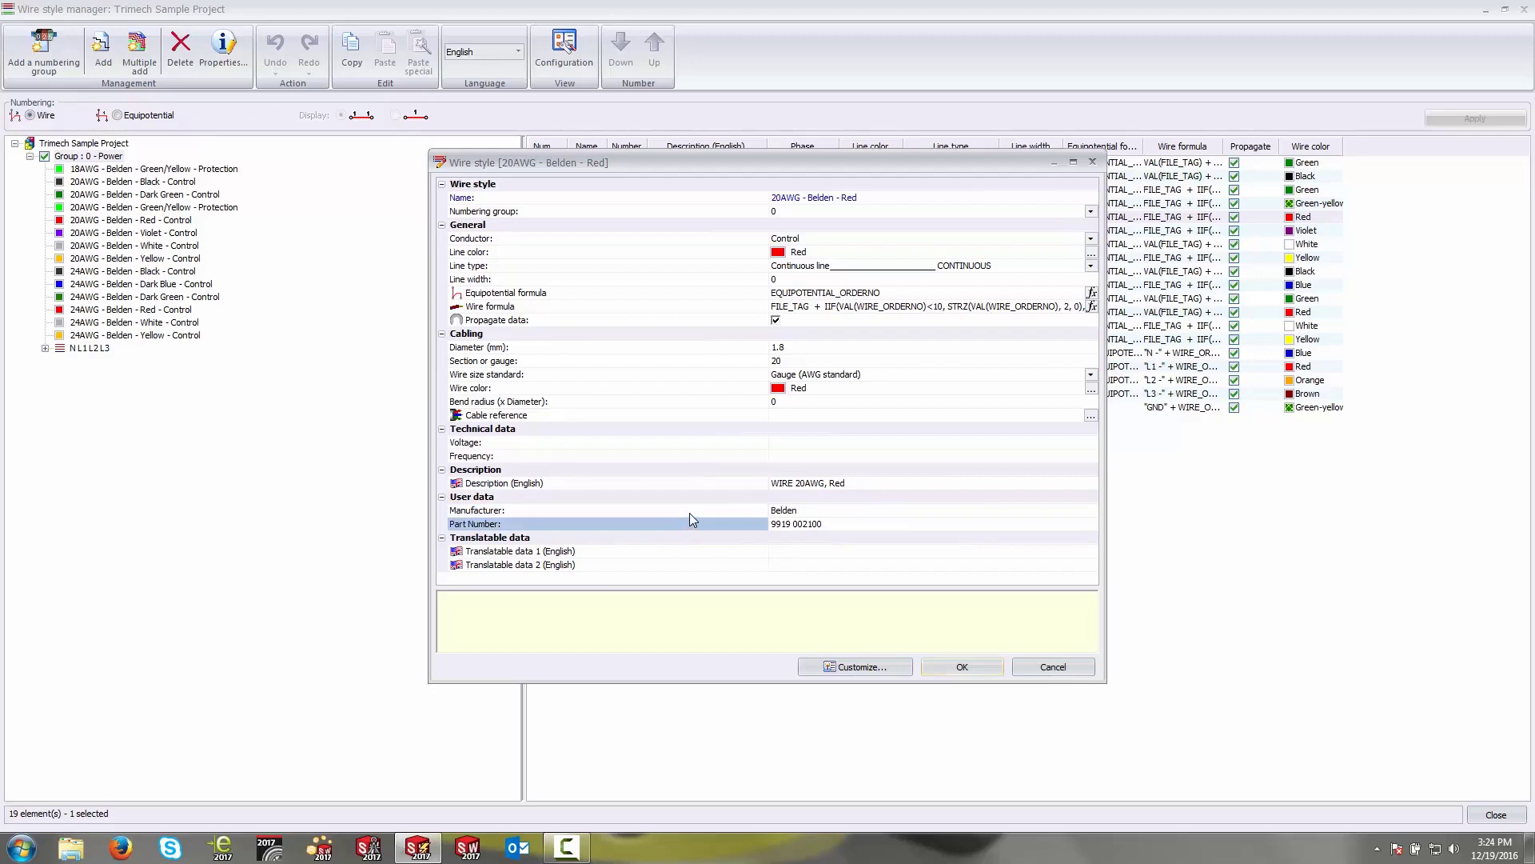
pyautogui.click(690, 510)
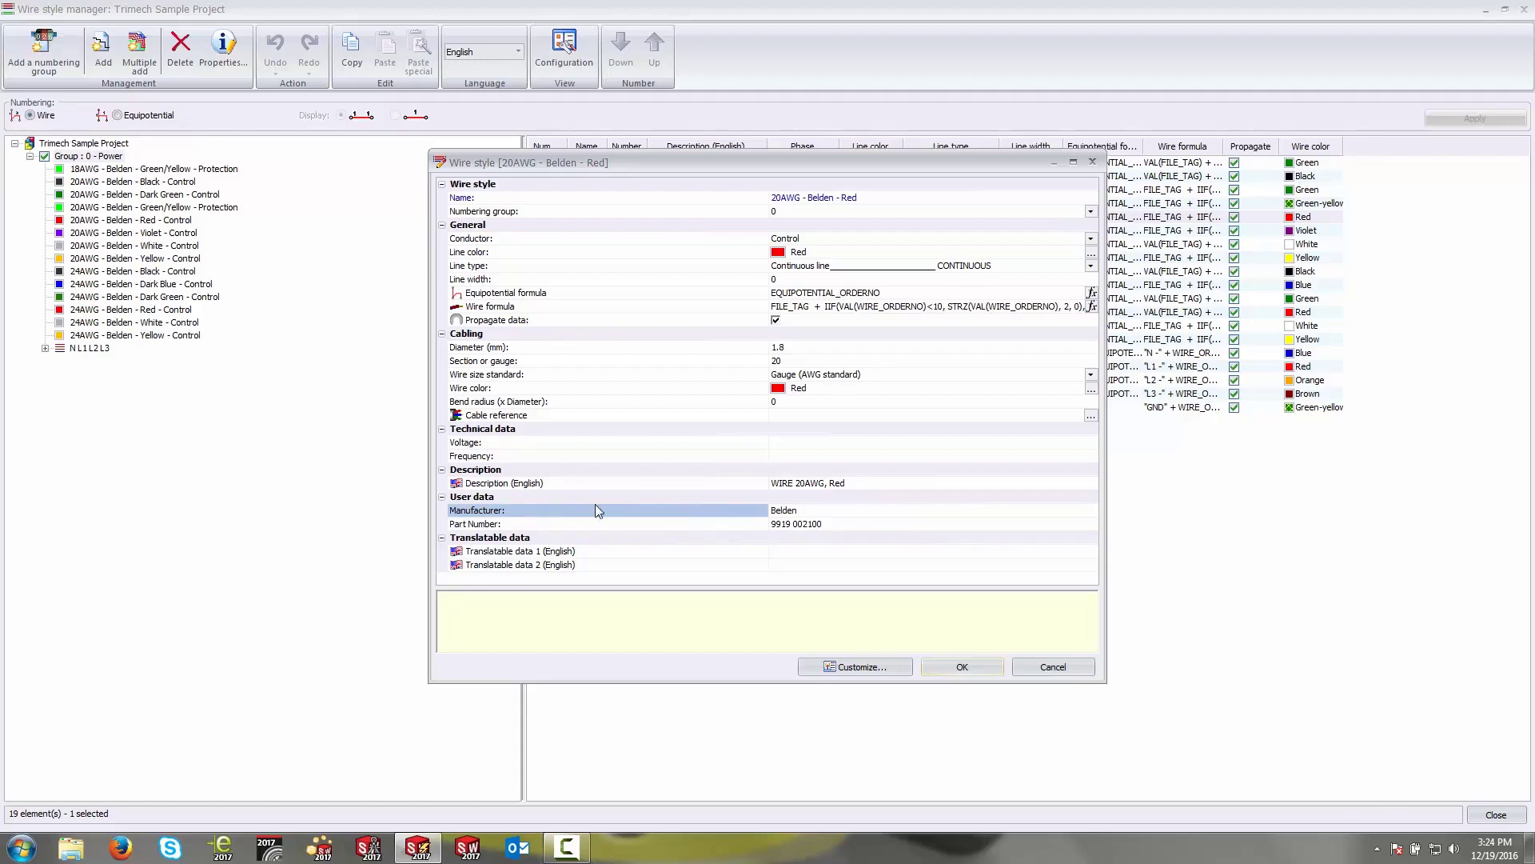
pyautogui.click(500, 525)
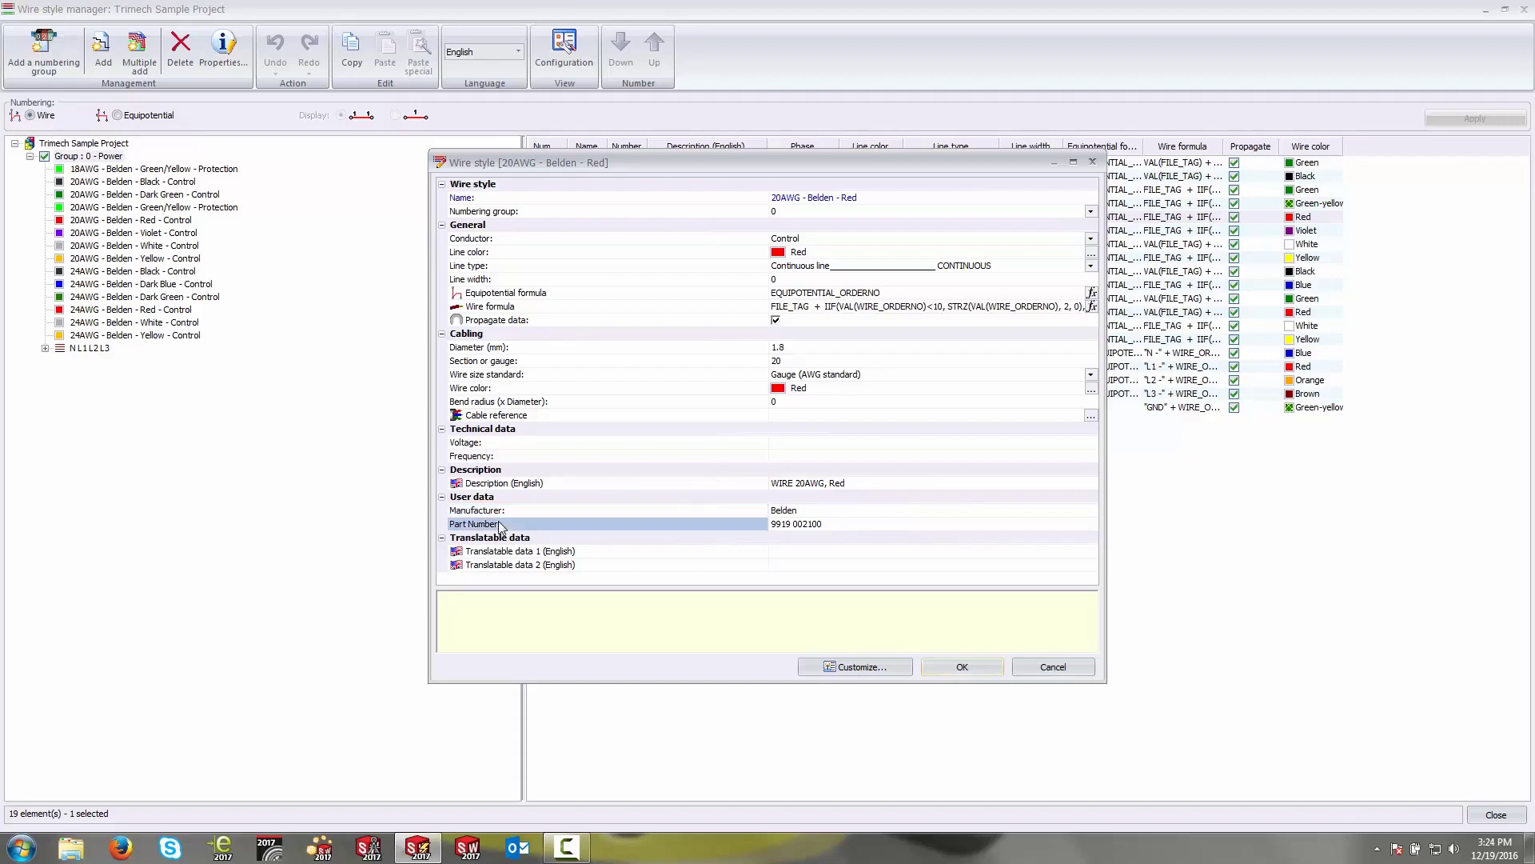
# Customize the wire style user data by adding a field labelled Internal Part Number in English to the User data group
pyautogui.click(820, 666)
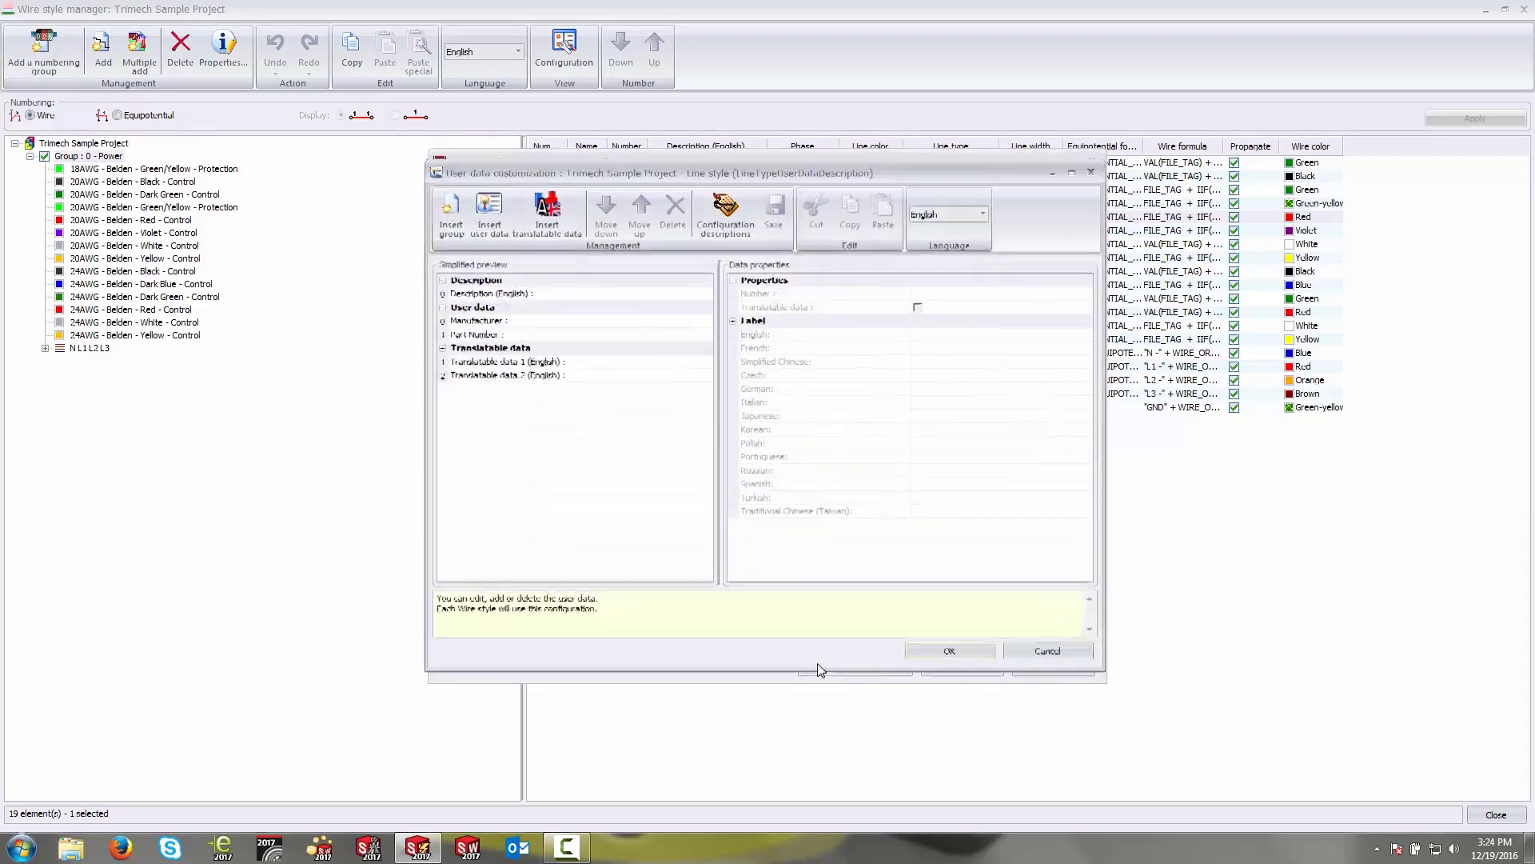
pyautogui.click(484, 308)
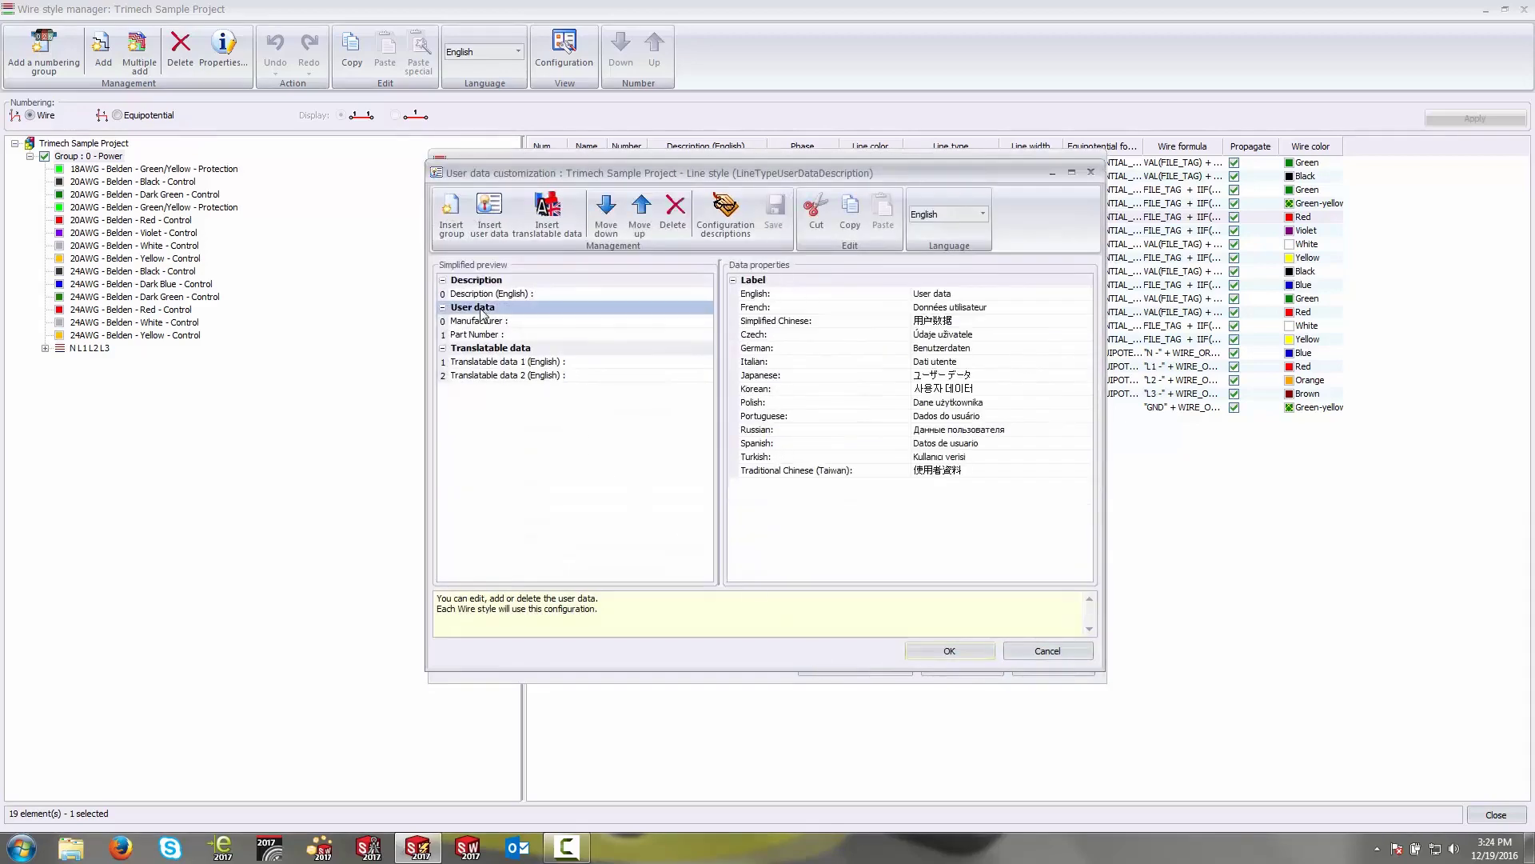
pyautogui.click(498, 225)
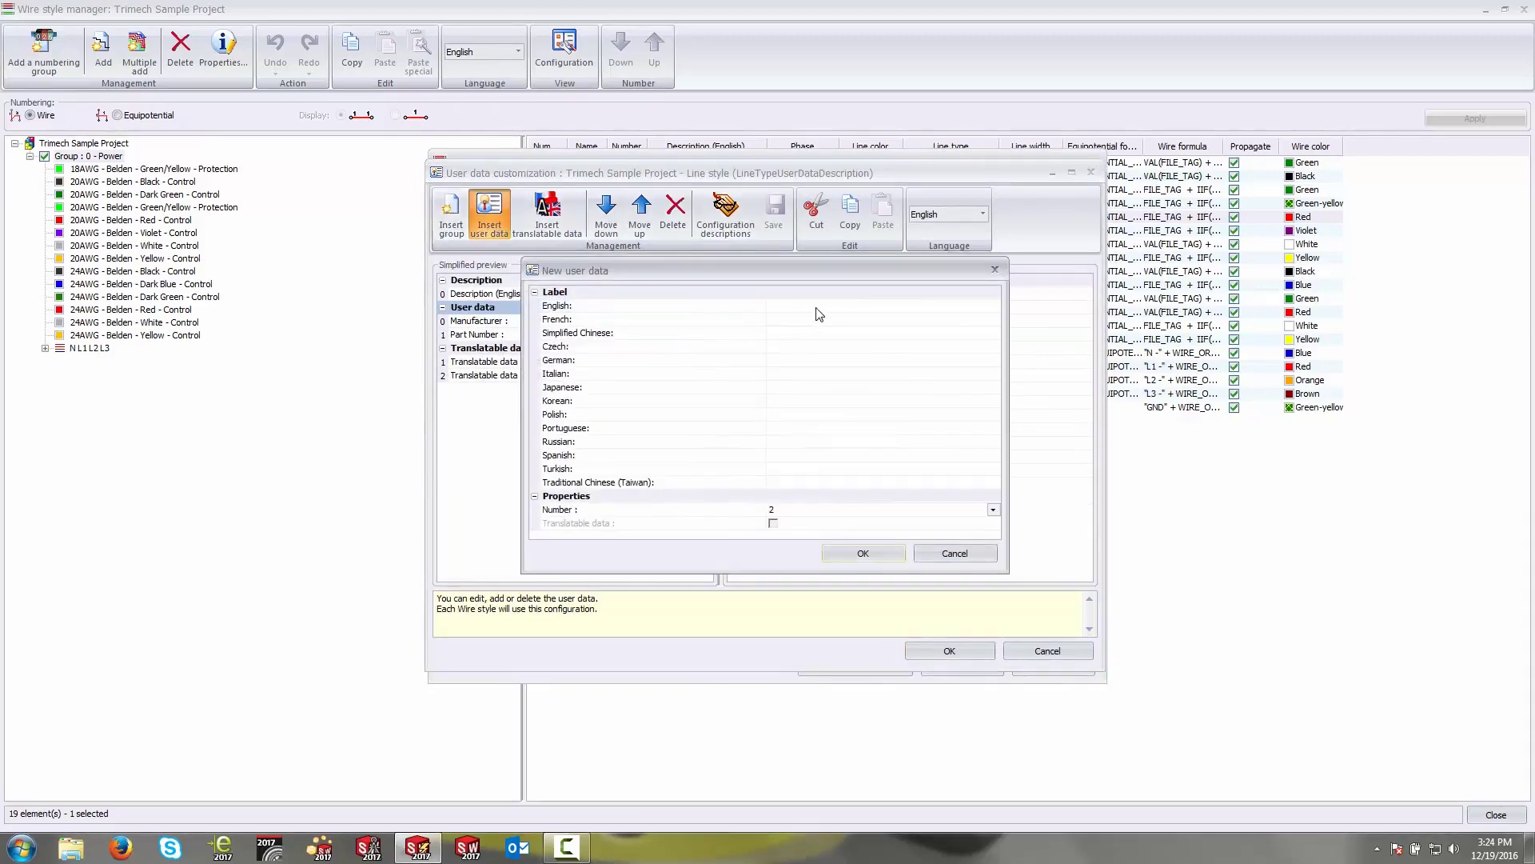
pyautogui.click(817, 308)
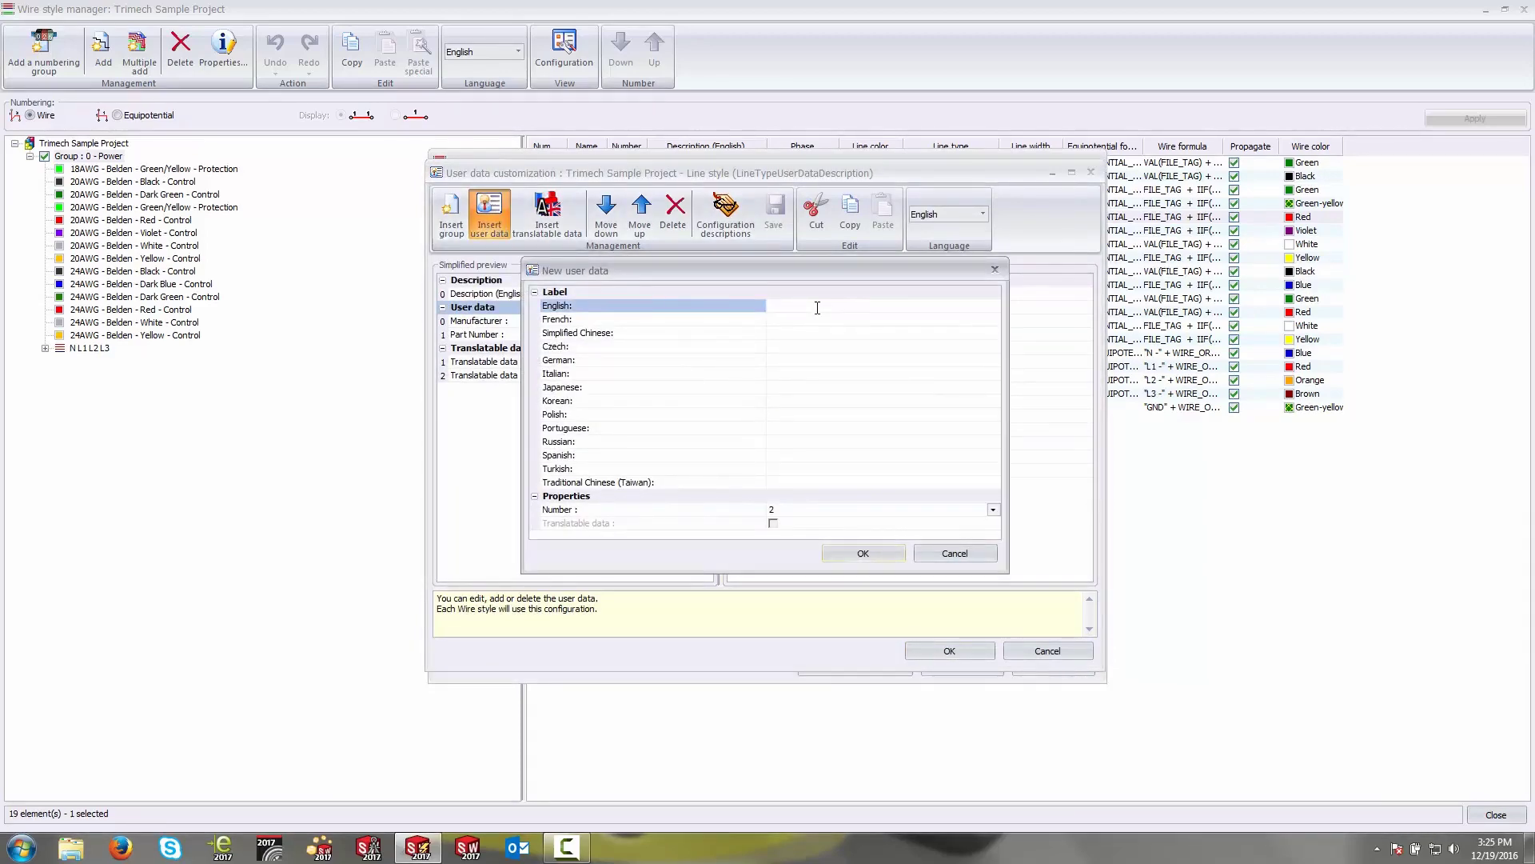
pyautogui.write('Internal Part number')
pyautogui.doubleClick(832, 308)
pyautogui.write('Number')
pyautogui.click(863, 553)
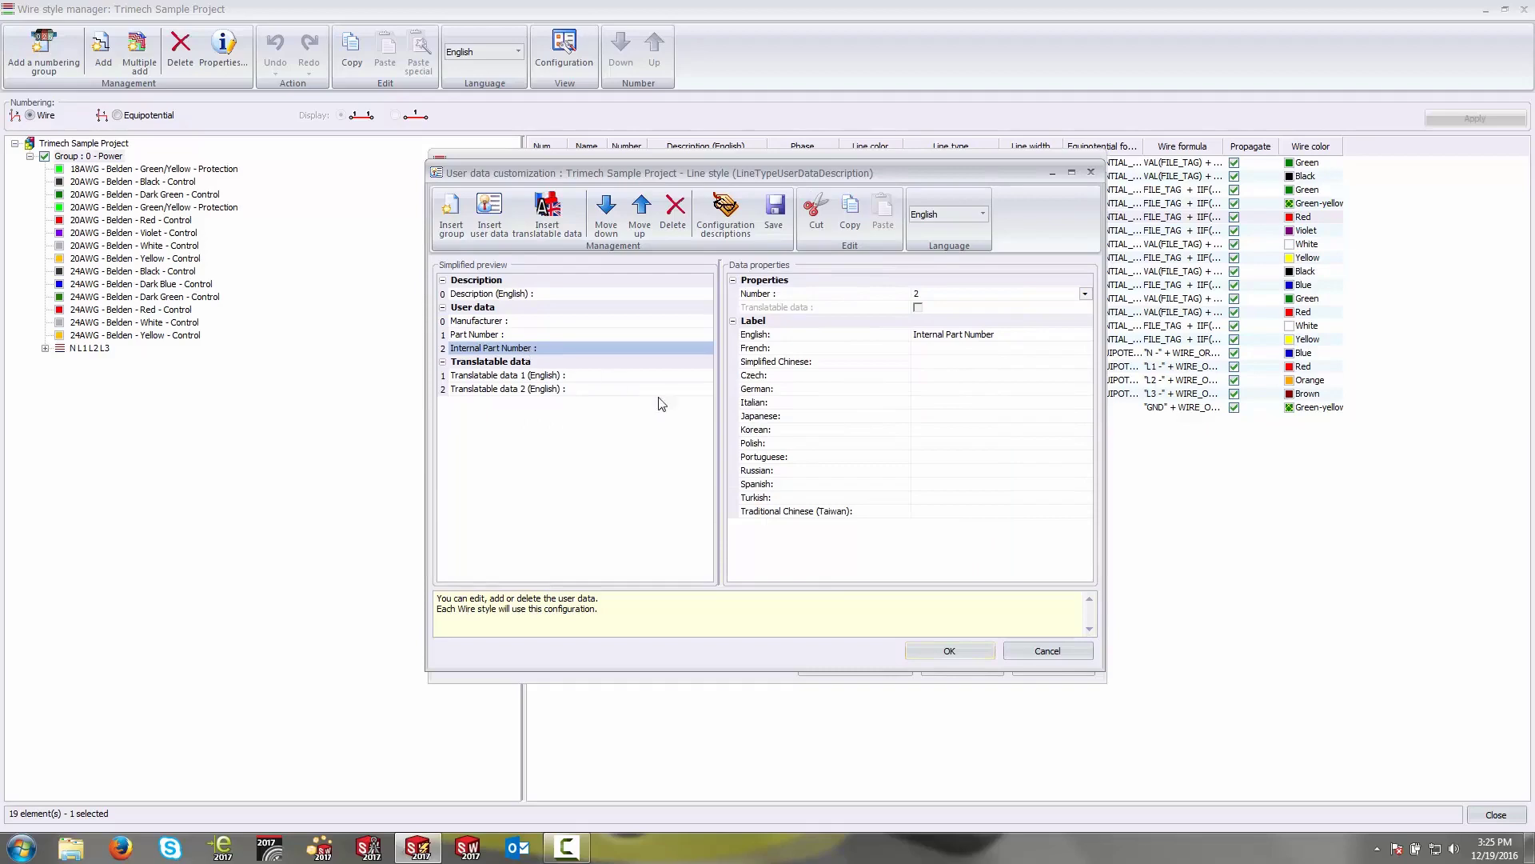
pyautogui.click(949, 651)
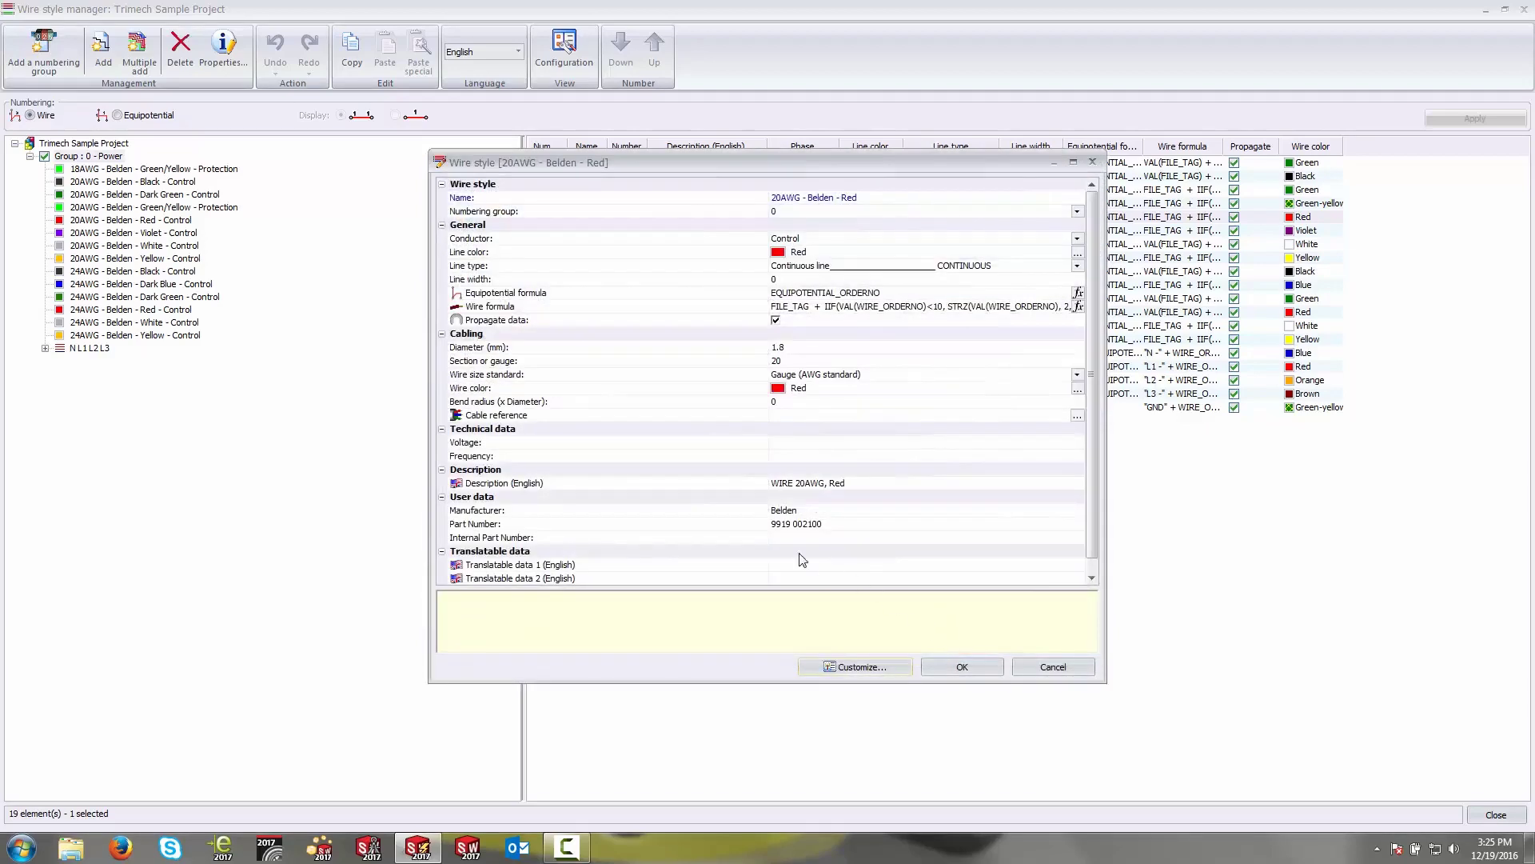
# Set the wire style's Internal Part Number to 12345 and save the style's properties
pyautogui.click(792, 542)
pyautogui.write('1')
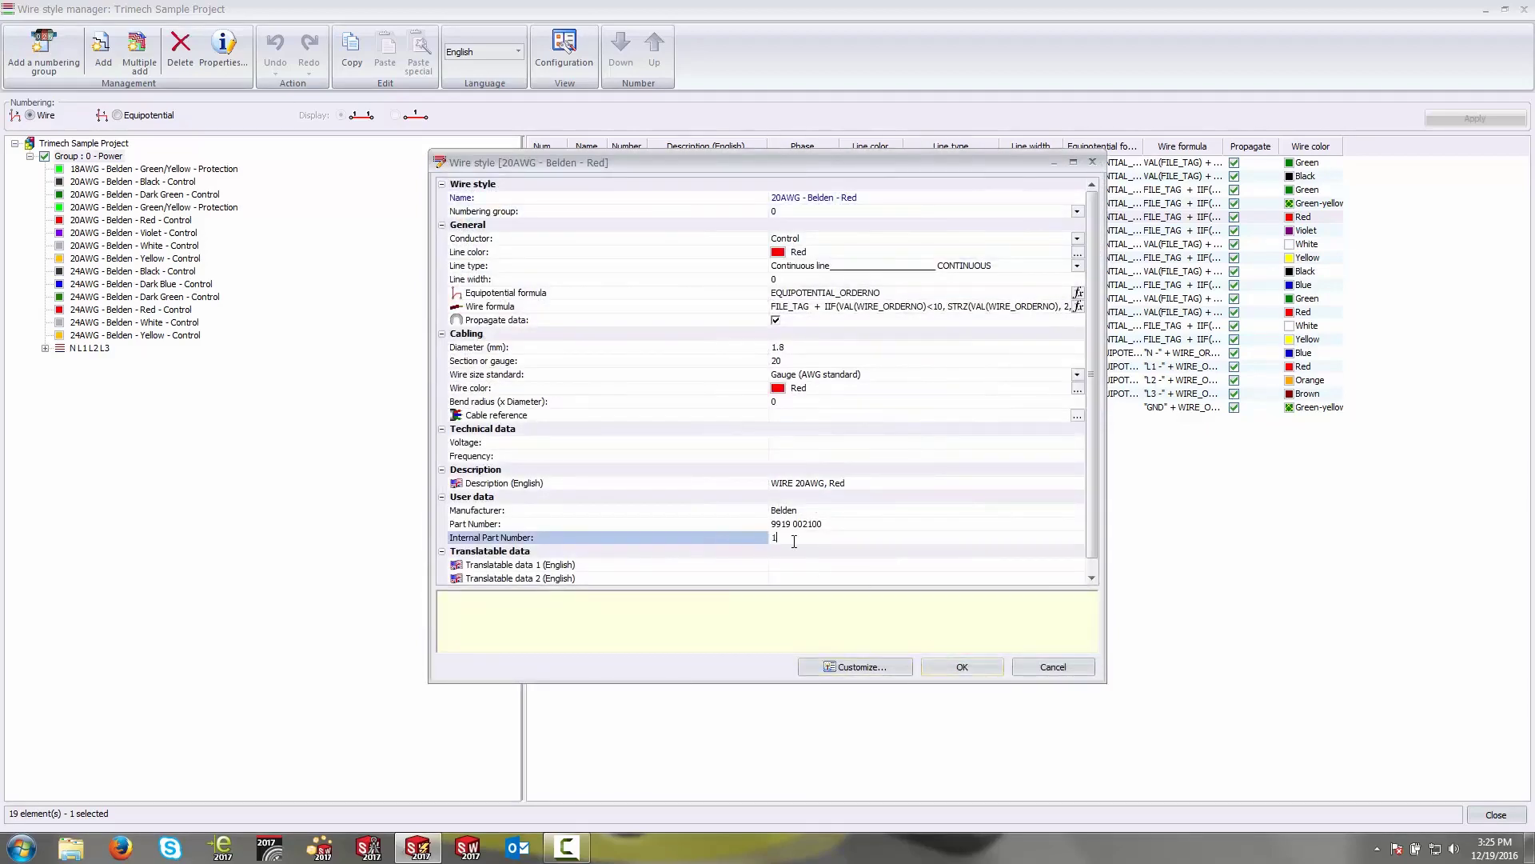
pyautogui.write('2345')
pyautogui.click(719, 529)
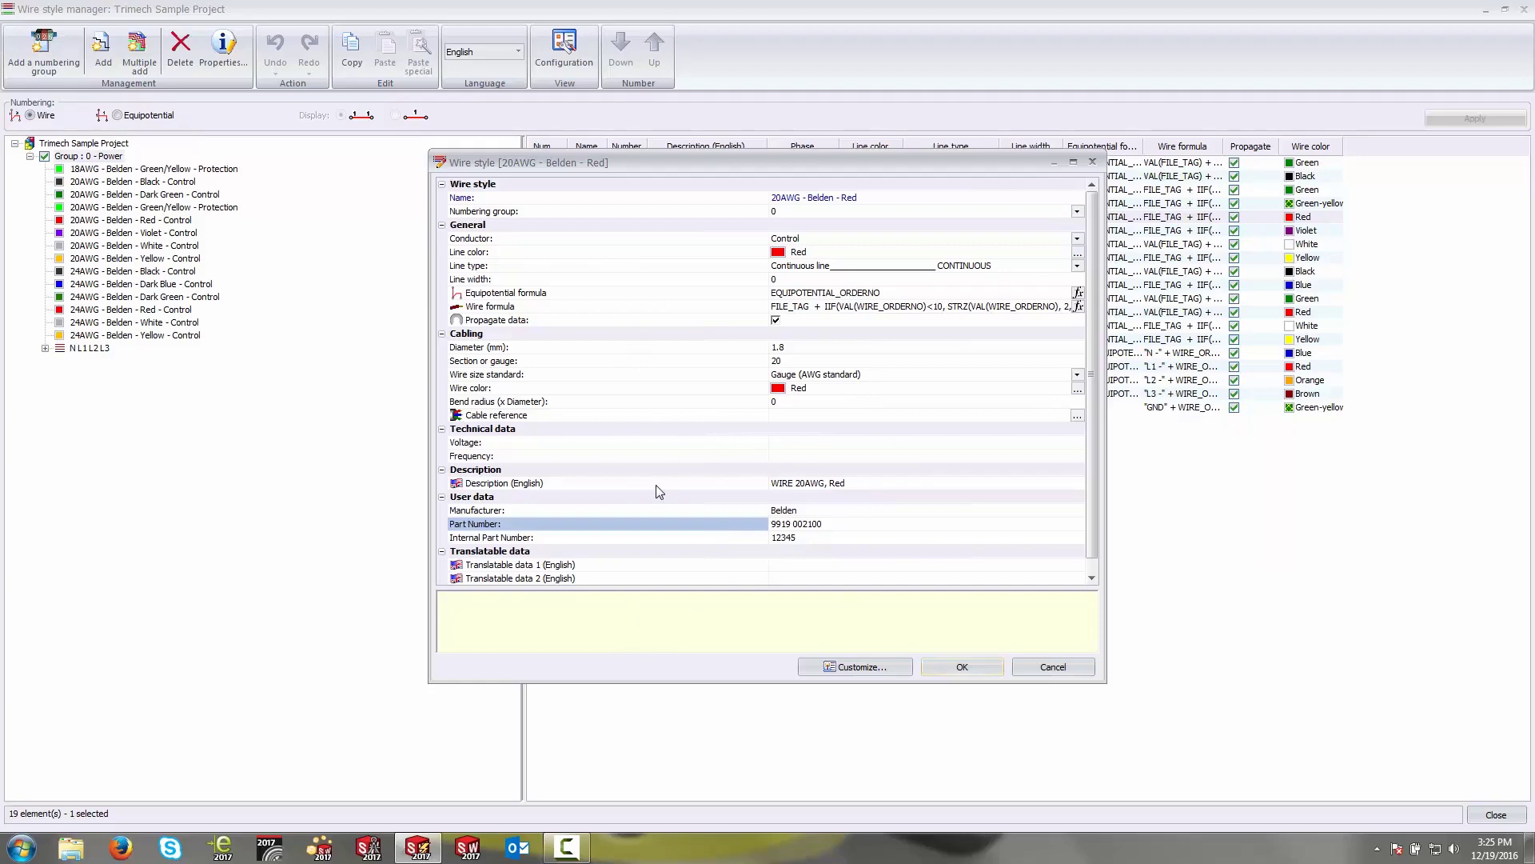
pyautogui.click(962, 667)
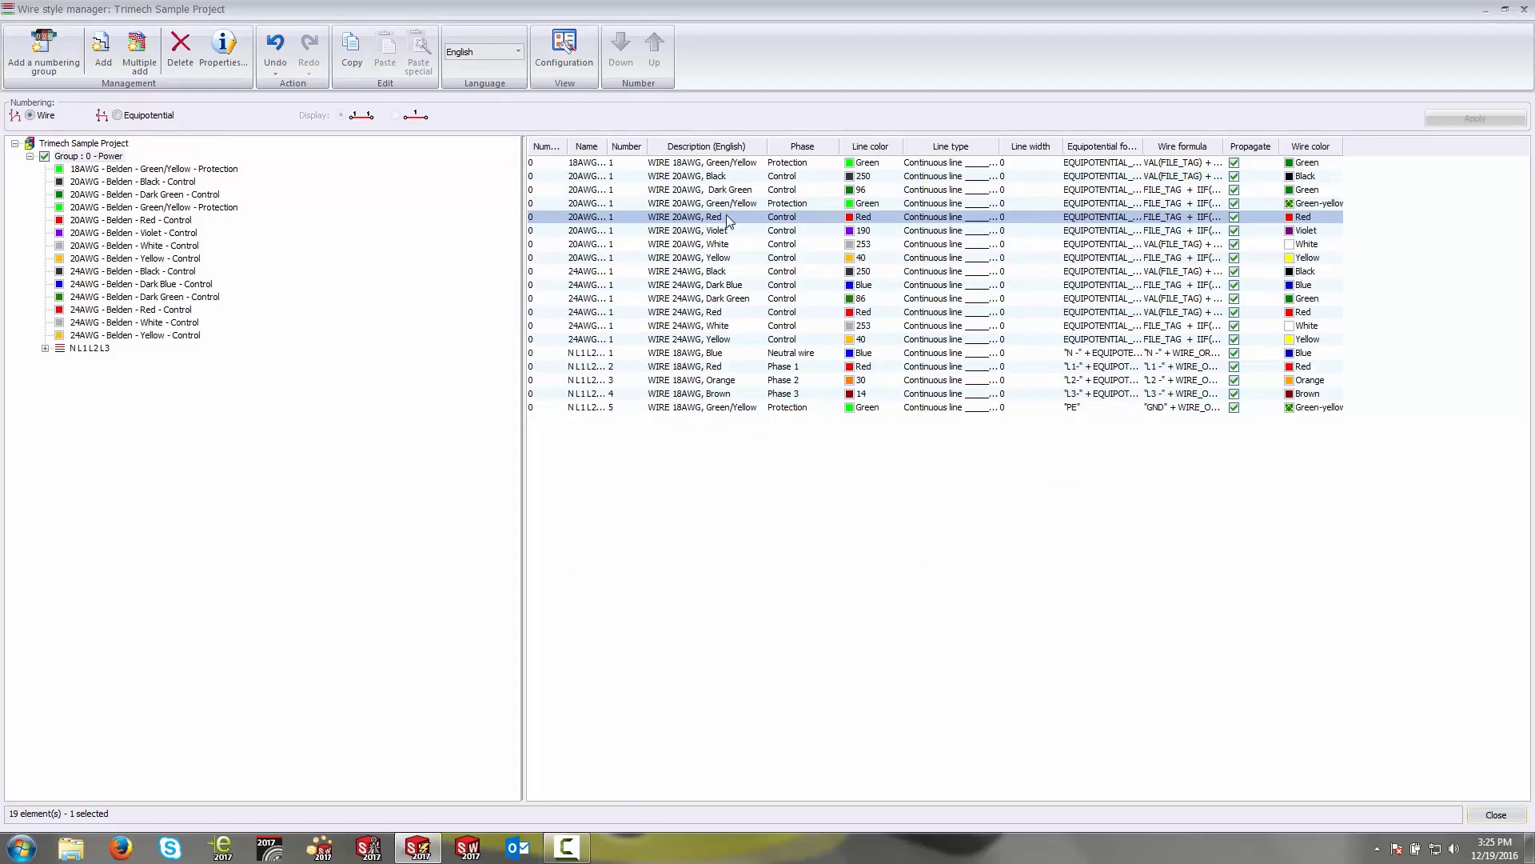
# Copy the 20AWG - Belden - Red wire style and paste the duplicate into Group 0 - Power
pyautogui.rightClick(726, 214)
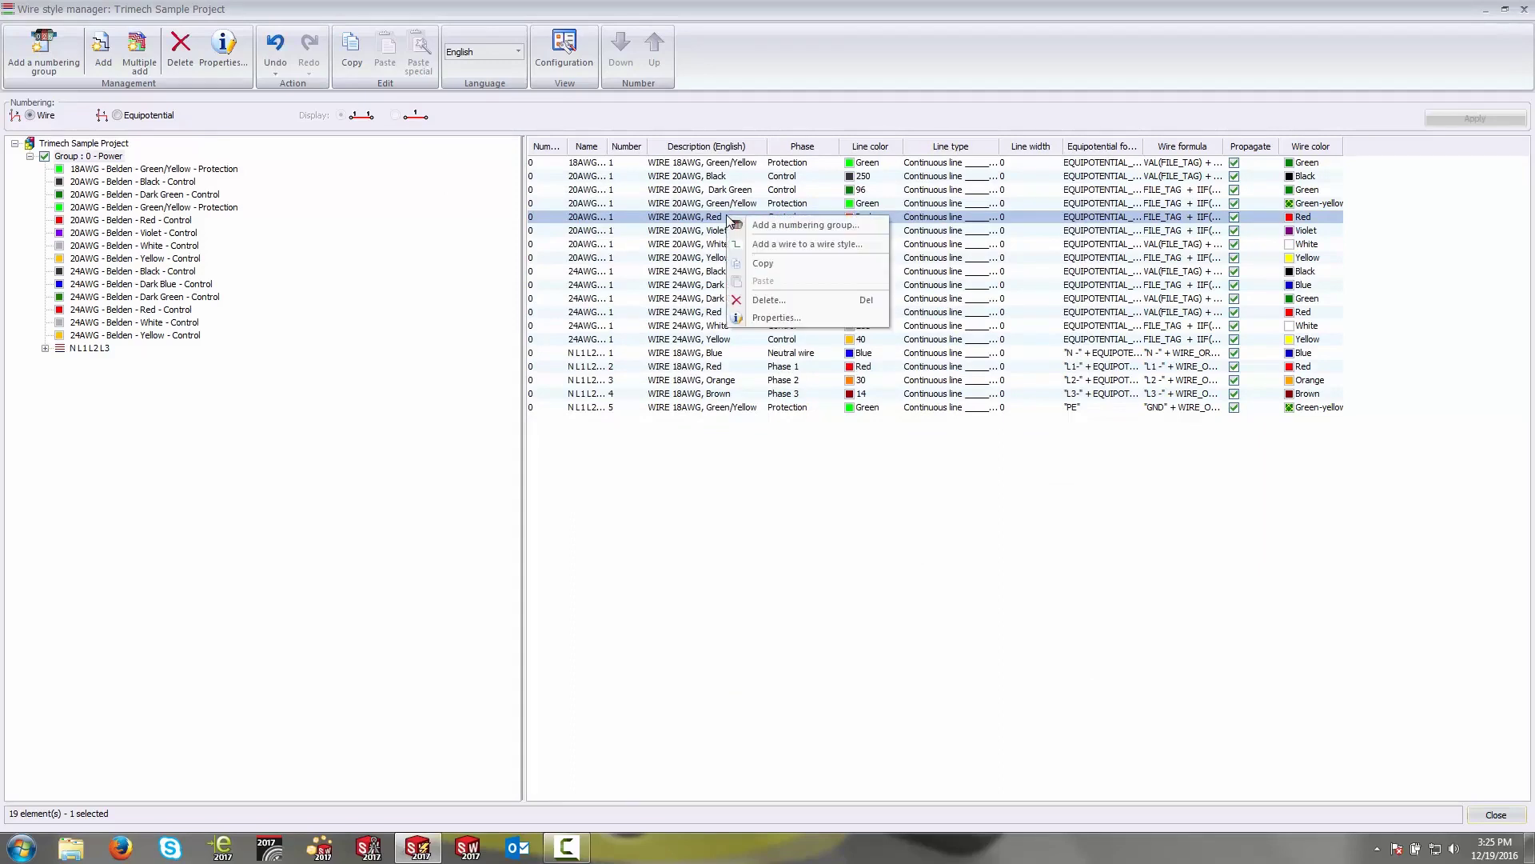
pyautogui.click(760, 264)
pyautogui.click(675, 445)
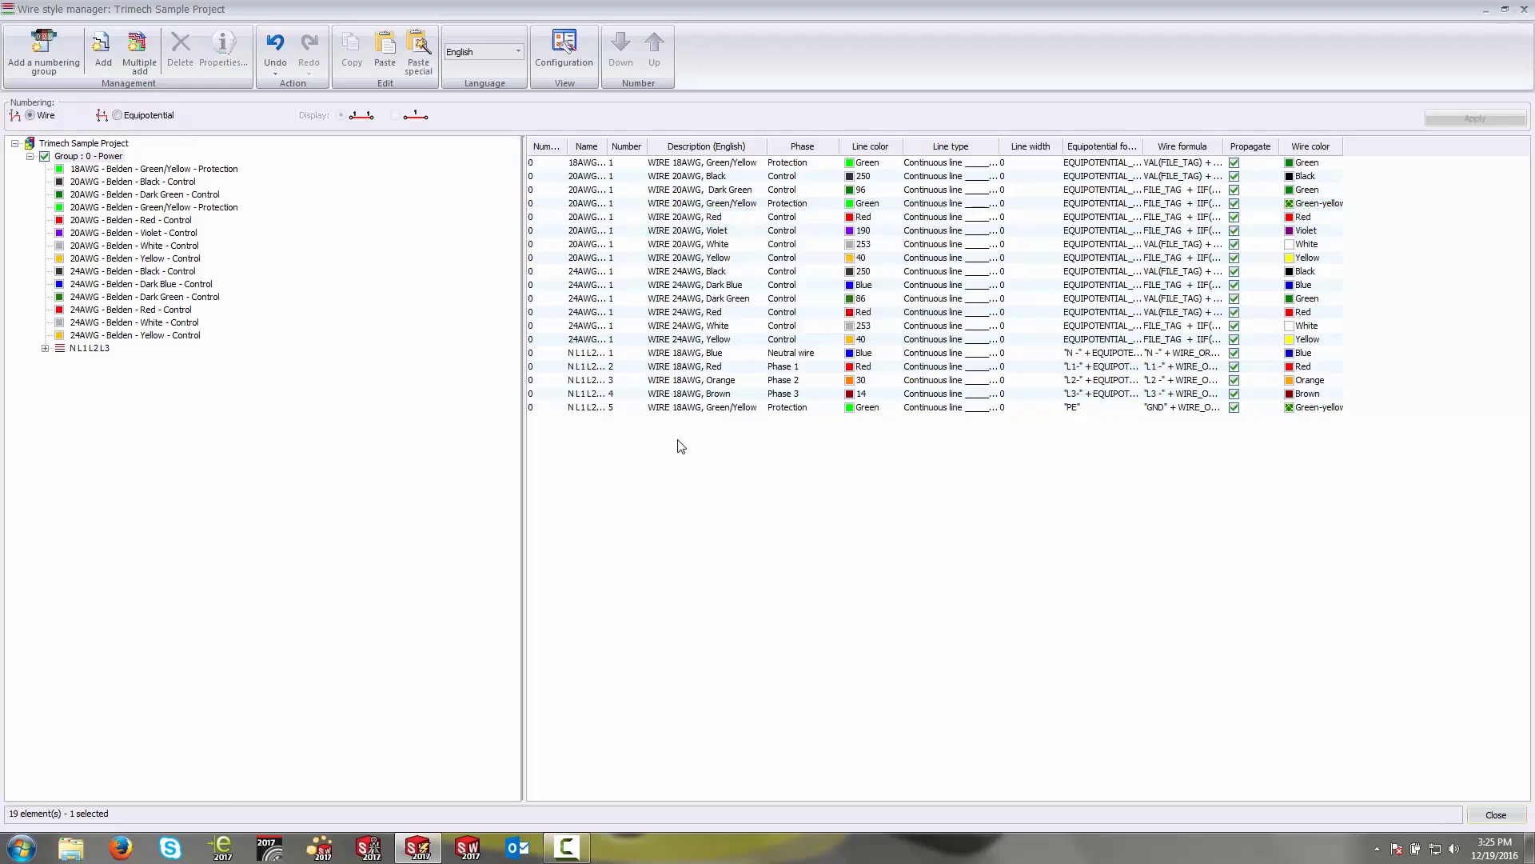
pyautogui.rightClick(108, 158)
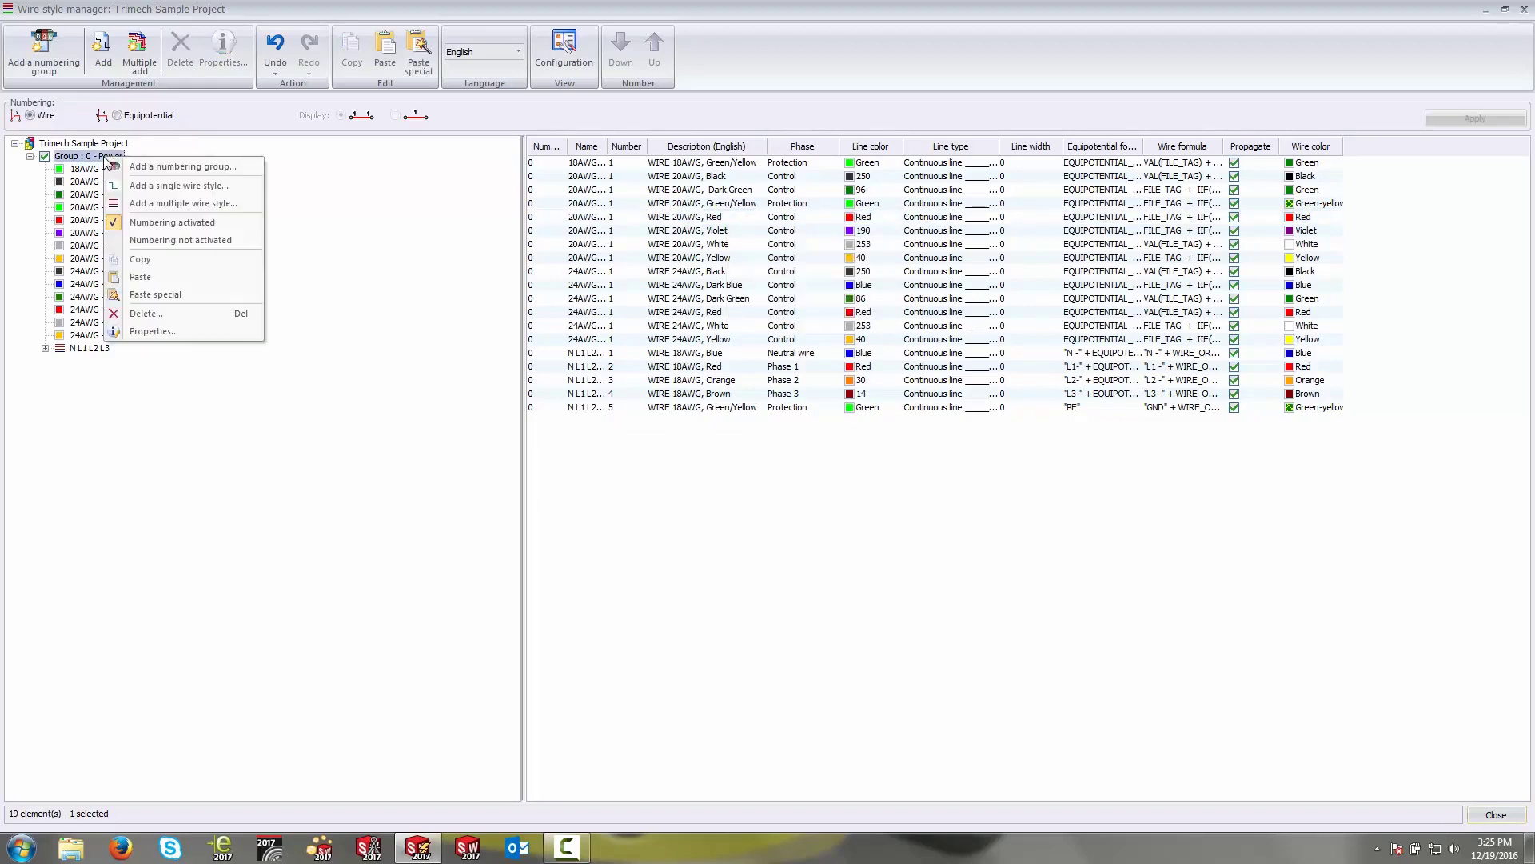
pyautogui.click(152, 276)
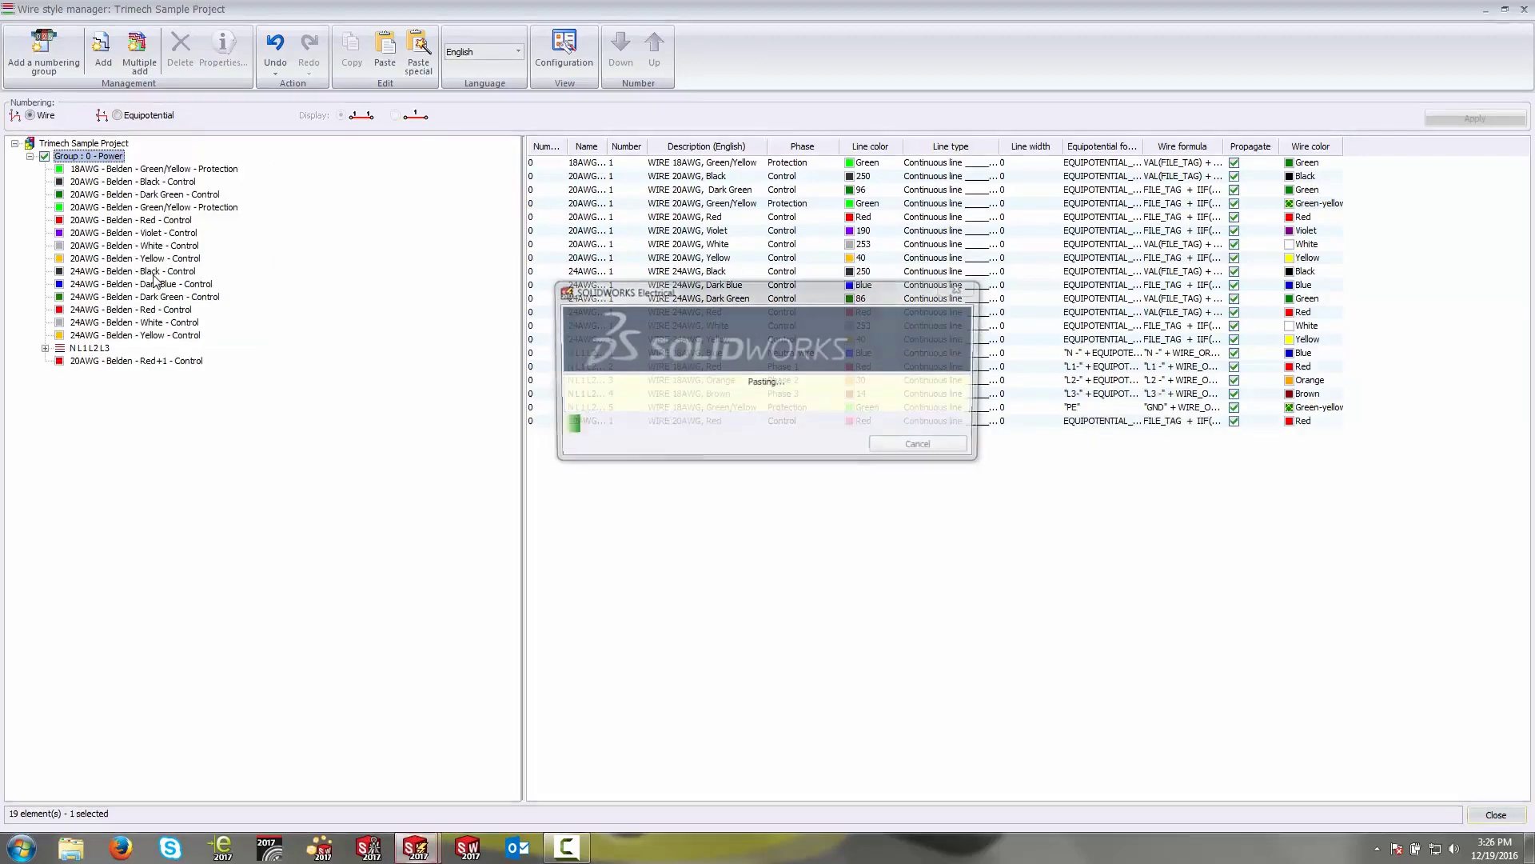
# View the pasted wire style, return to the Power group's list and widen the Name column to show full names
pyautogui.click(143, 362)
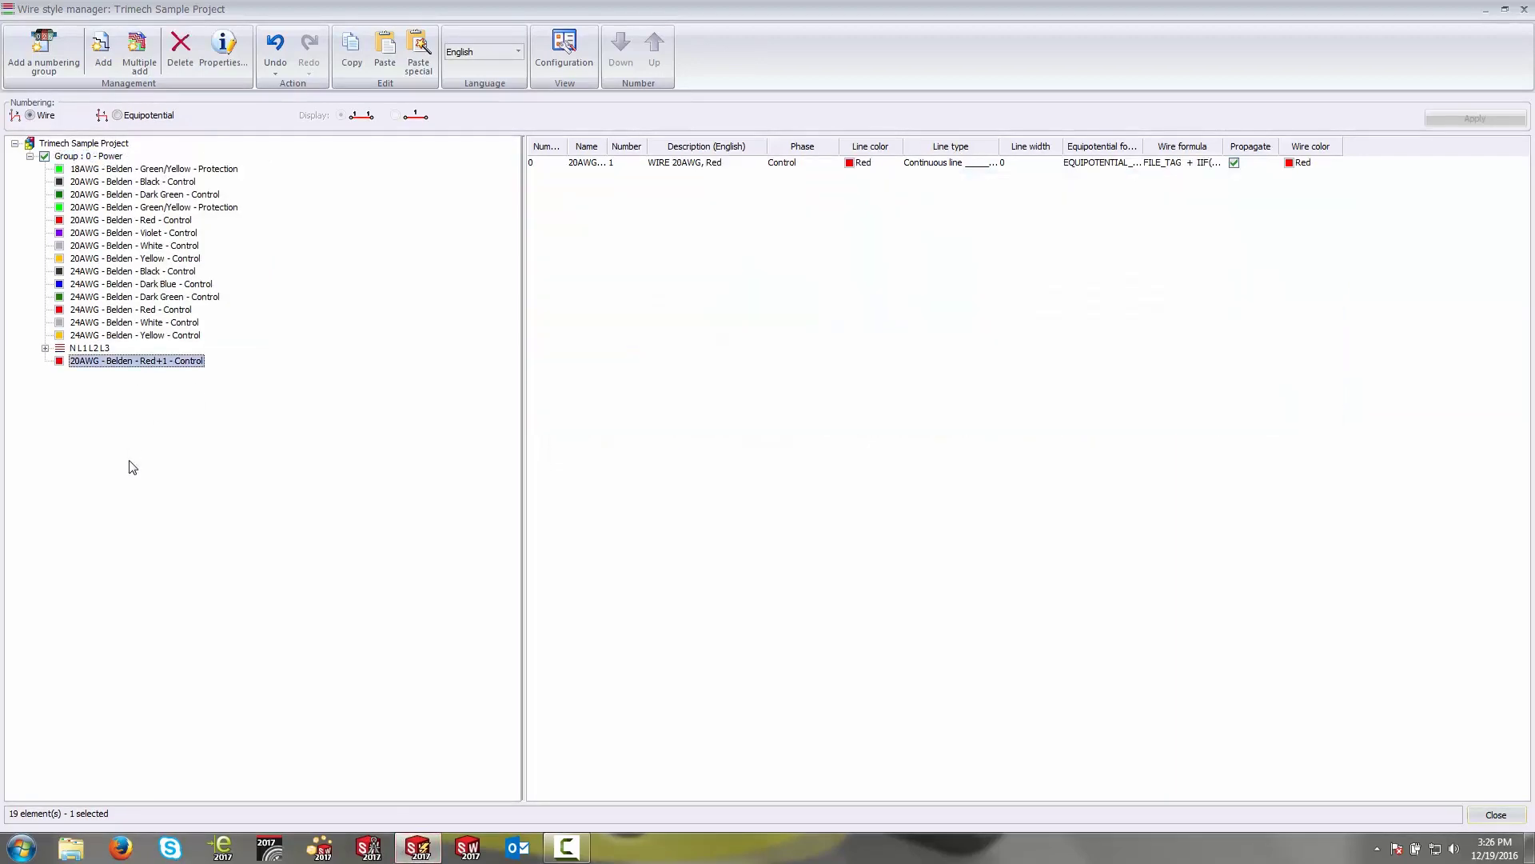
pyautogui.click(112, 157)
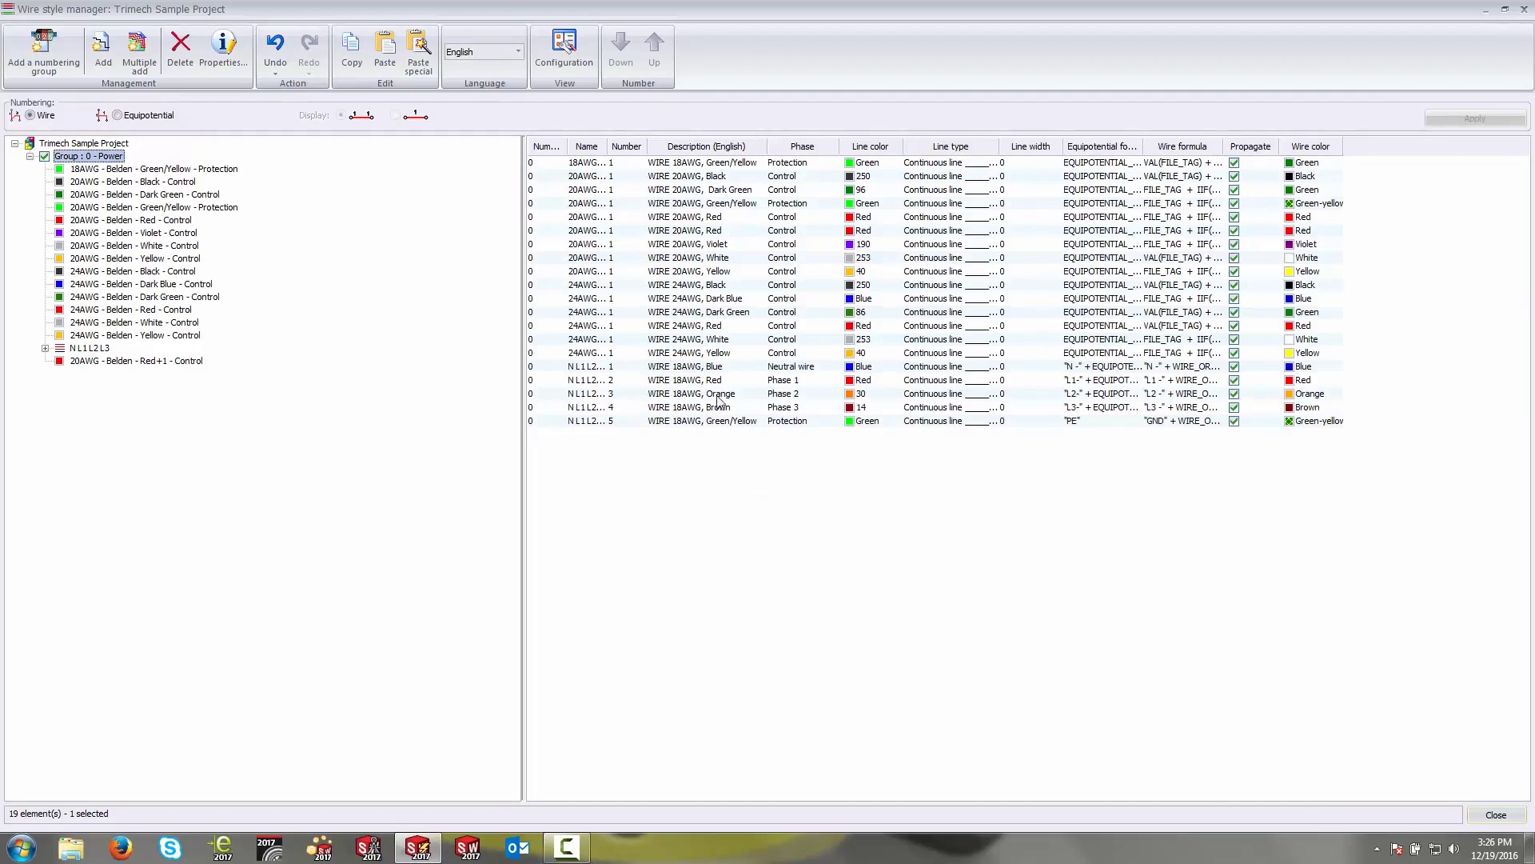
pyautogui.moveTo(606, 148); pyautogui.dragTo(744, 149)
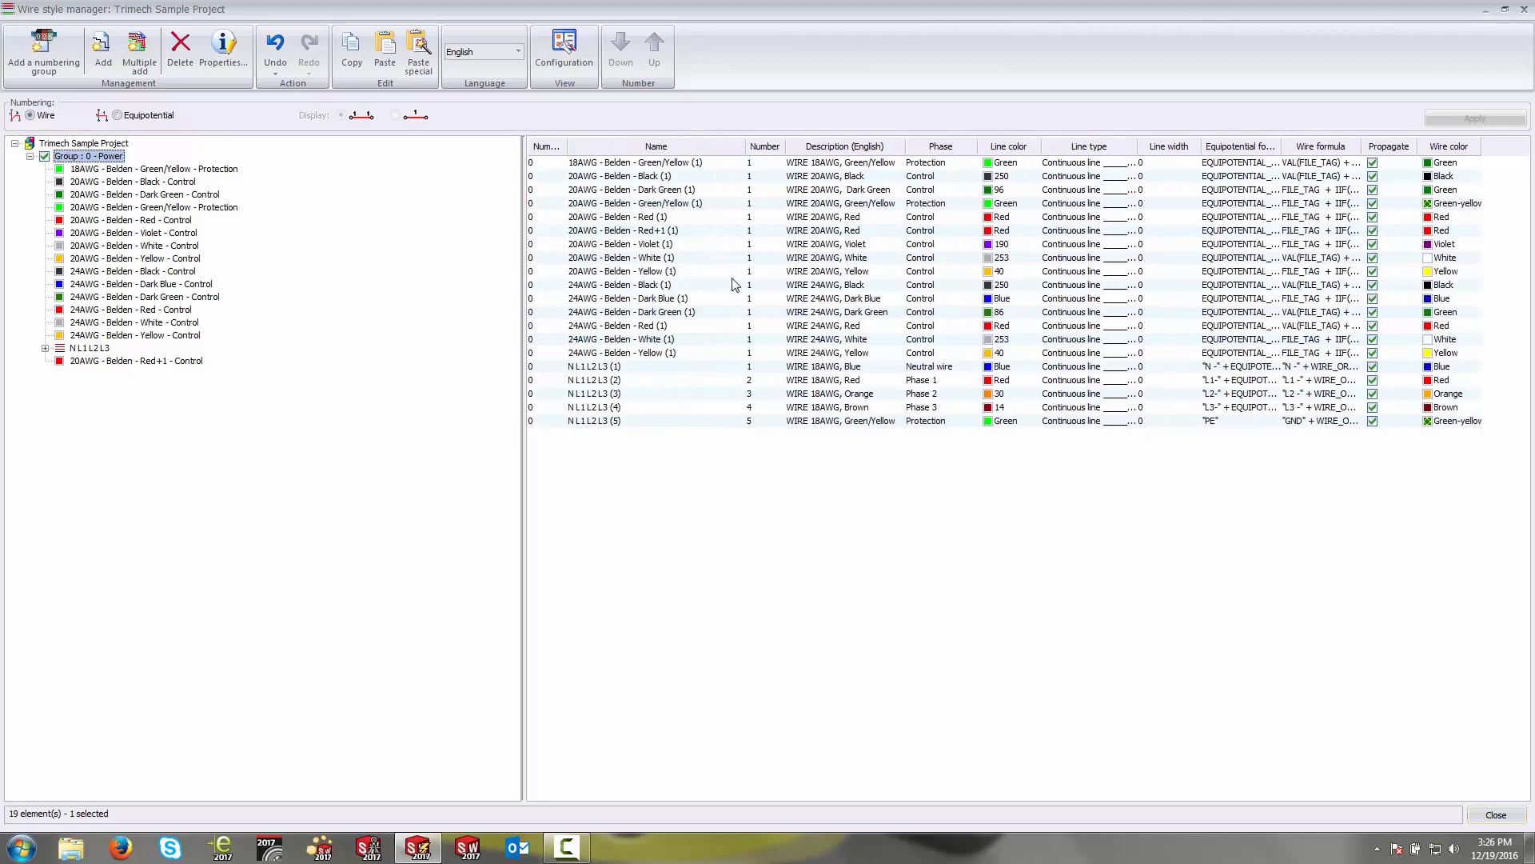
# Open the properties of the 20AWG - Belden - Red+1 style and select the Red+1 part of its name for editing
pyautogui.click(676, 231)
pyautogui.doubleClick(676, 231)
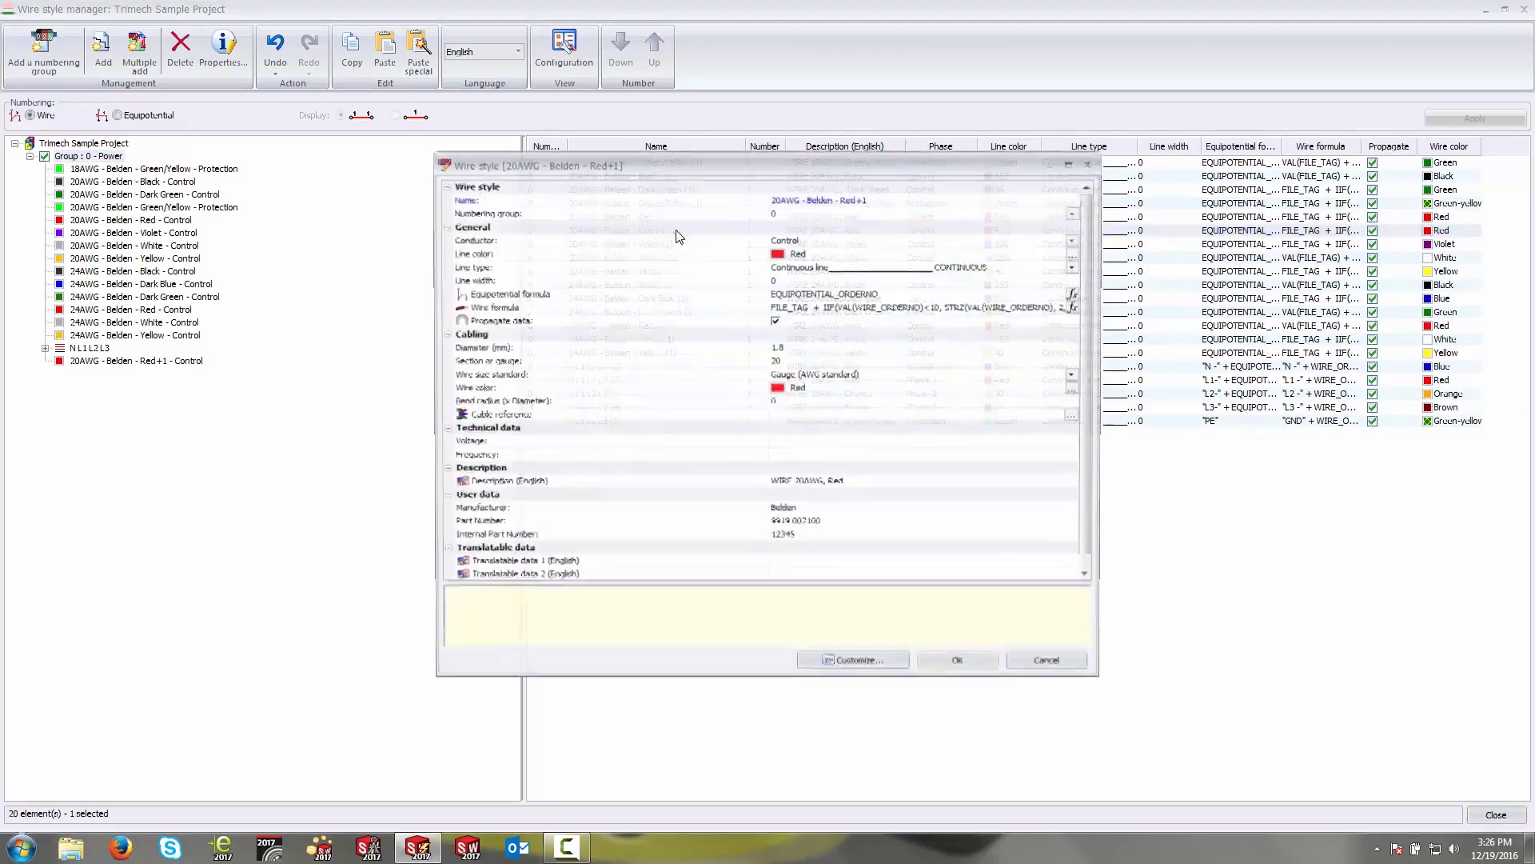
pyautogui.click(896, 200)
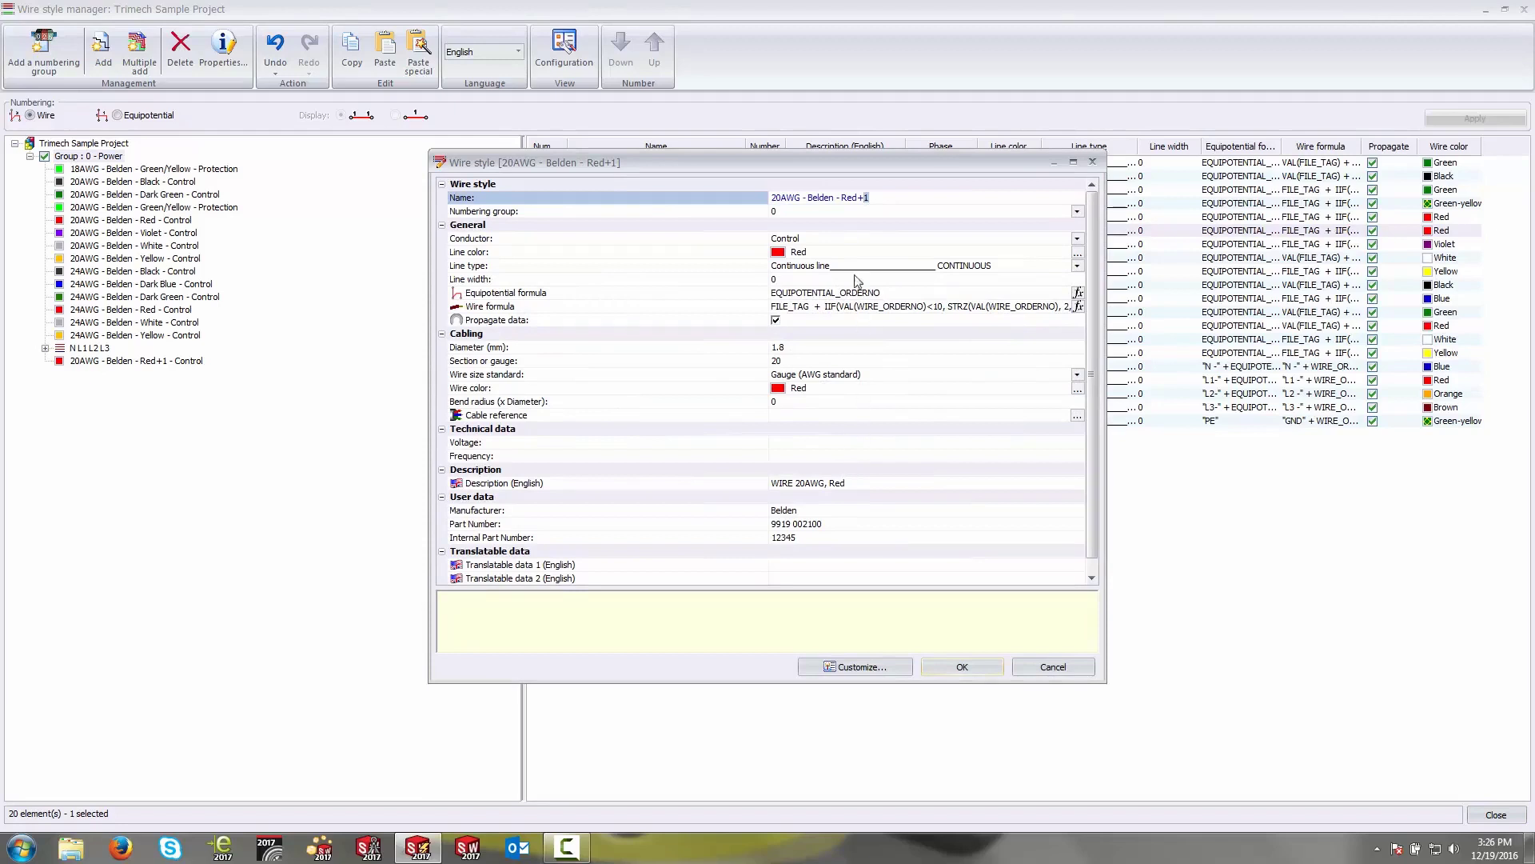
pyautogui.hotkey('ctrl', 'shift', 'Left')
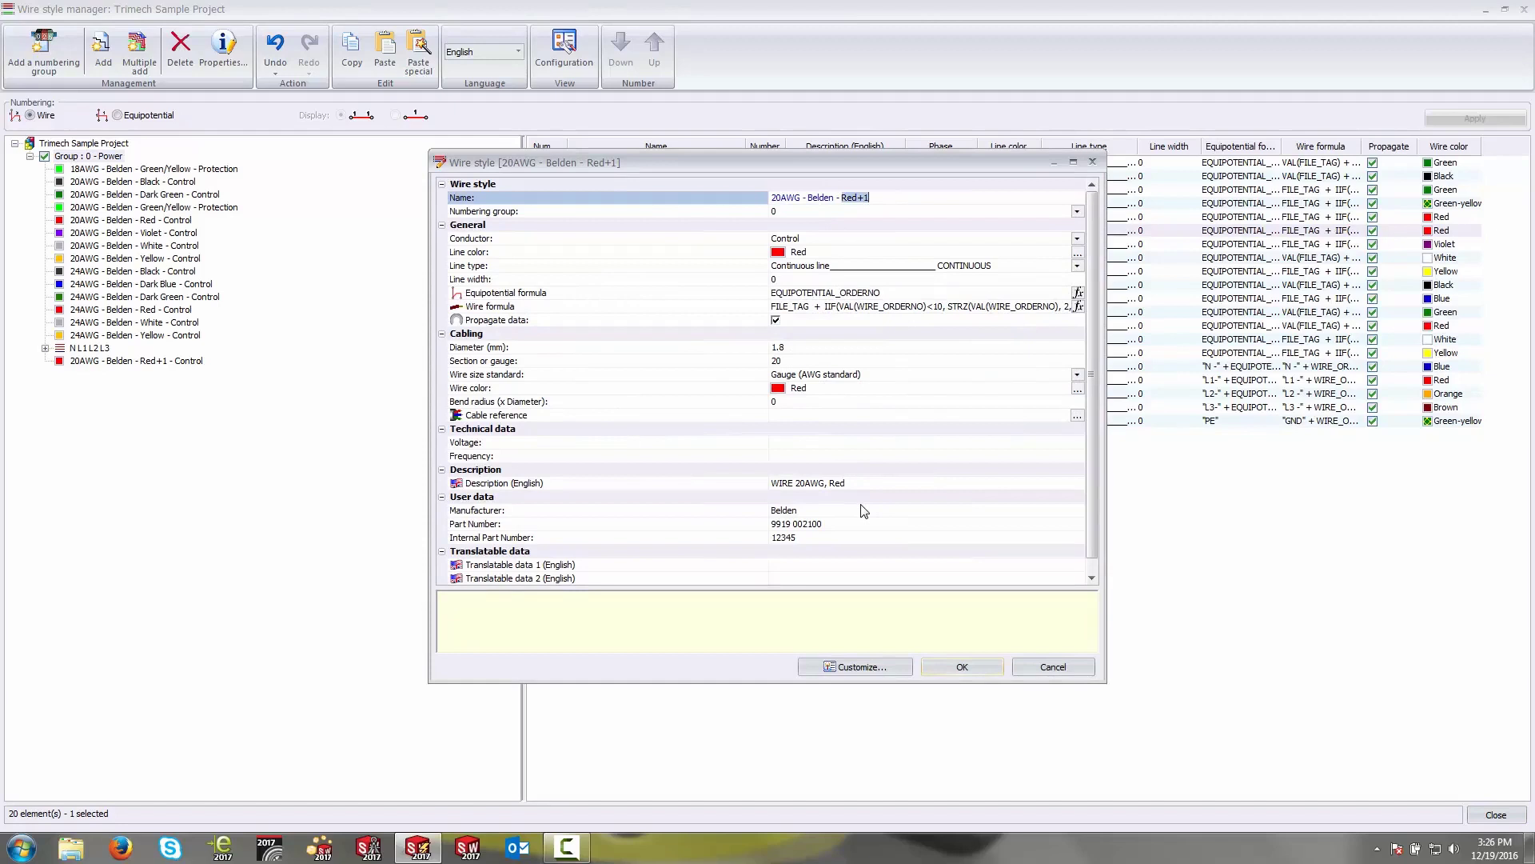